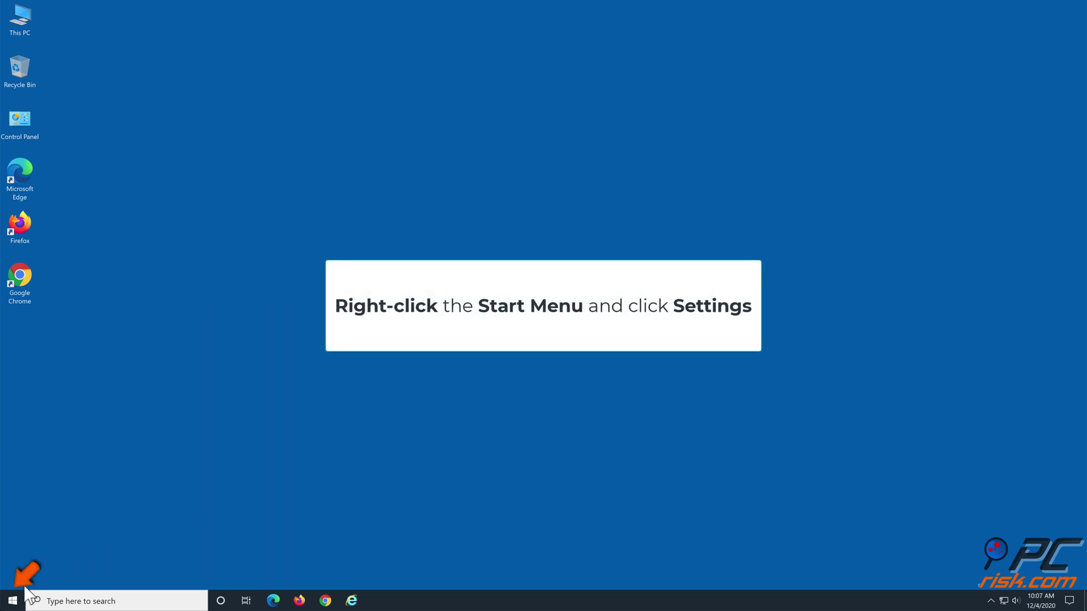
Go to Settings > Update & Security > Troubleshoot > Additional troubleshooters.
right_click(14, 601)
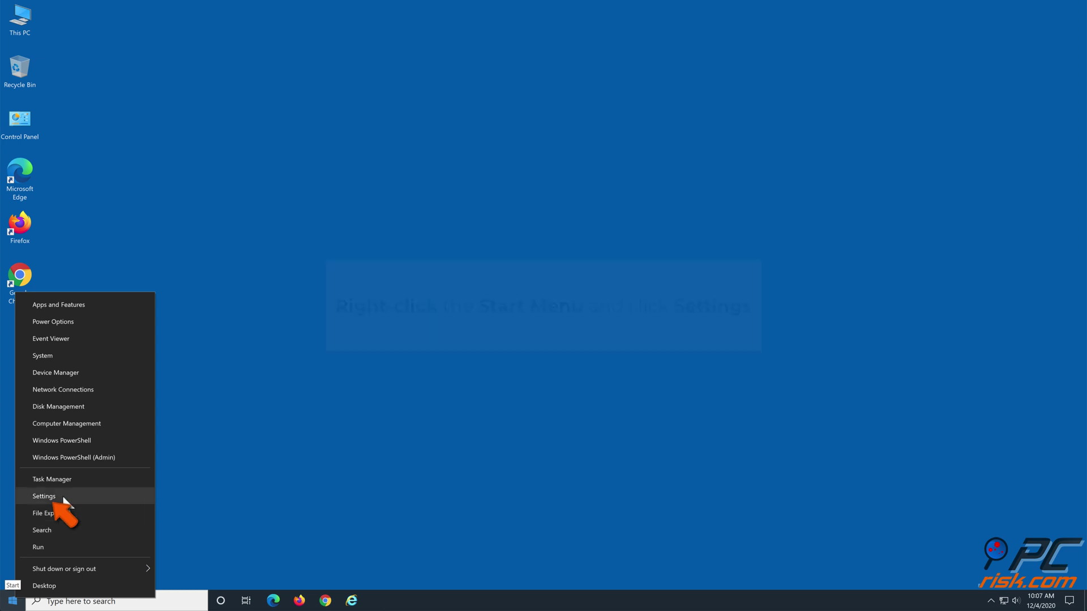
left_click(45, 496)
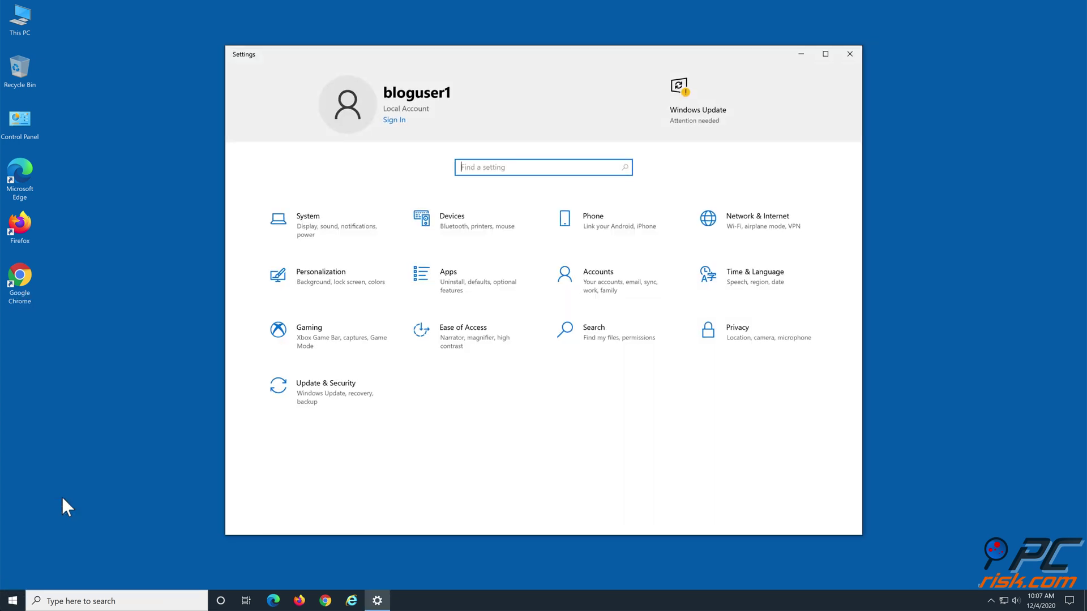
left_click(327, 403)
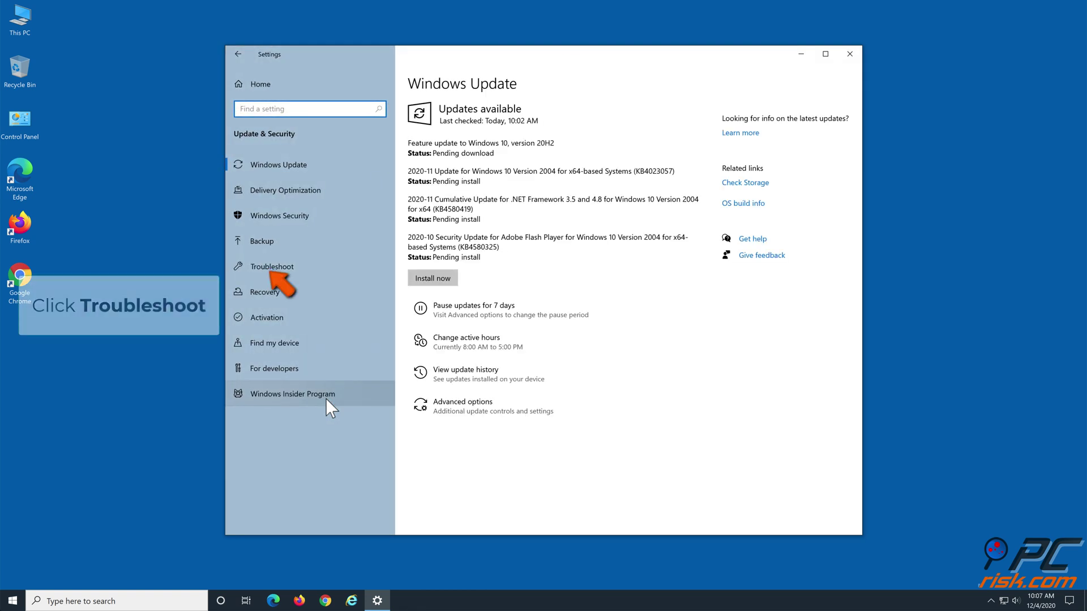
left_click(338, 266)
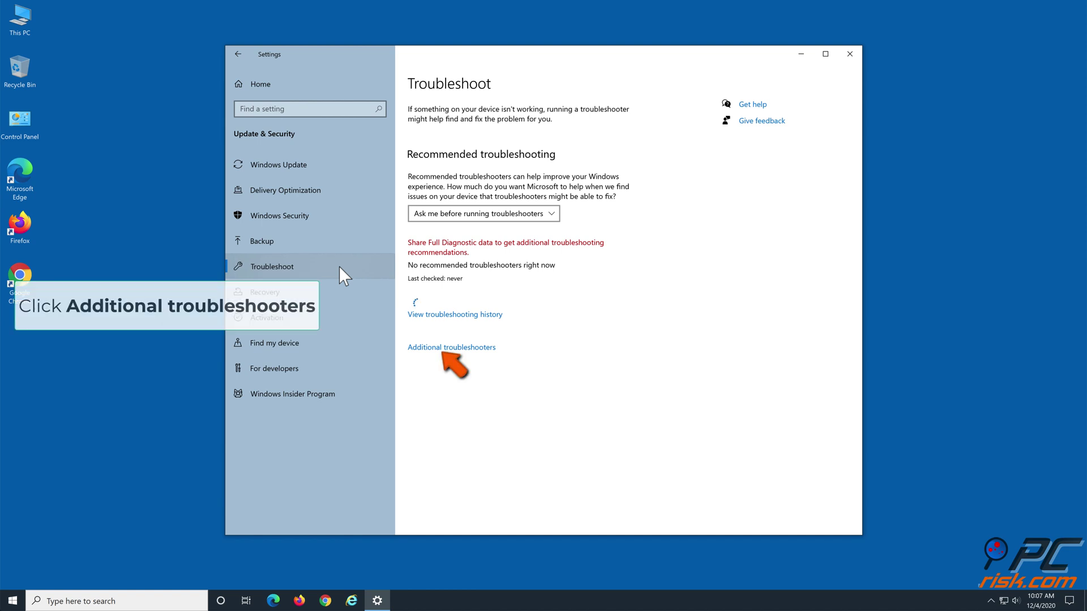
left_click(442, 351)
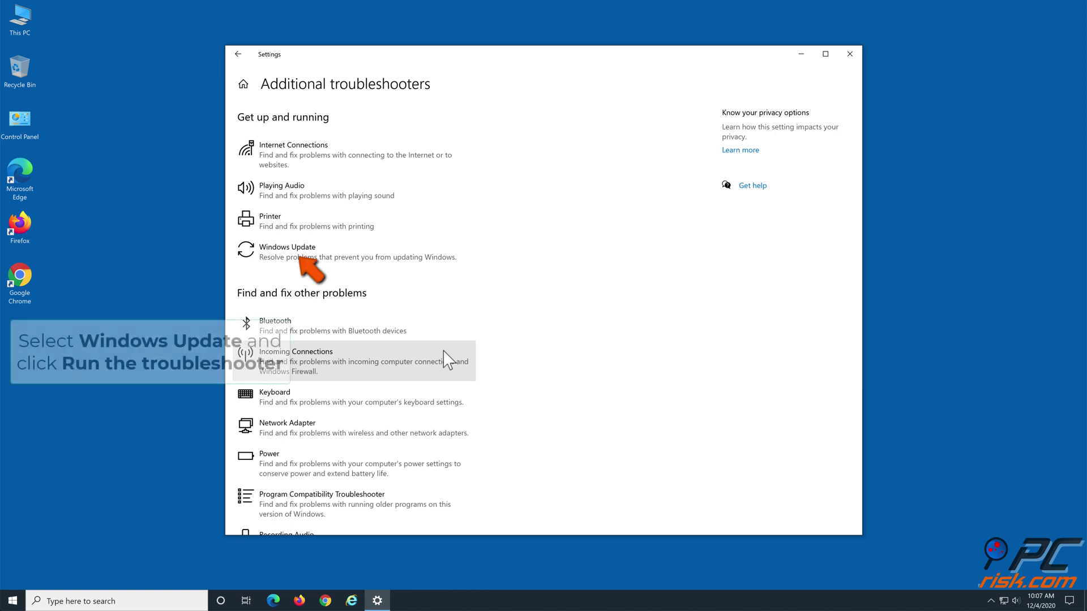
Run the Windows Update troubleshooter, dismiss its no-problem result, and close Settings.
left_click(323, 252)
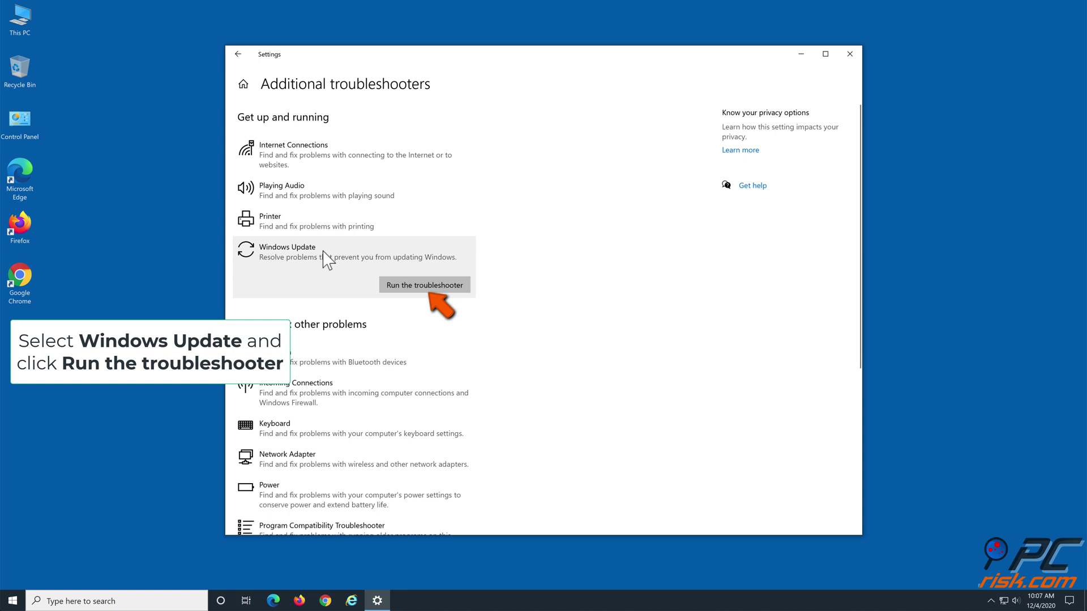
left_click(383, 289)
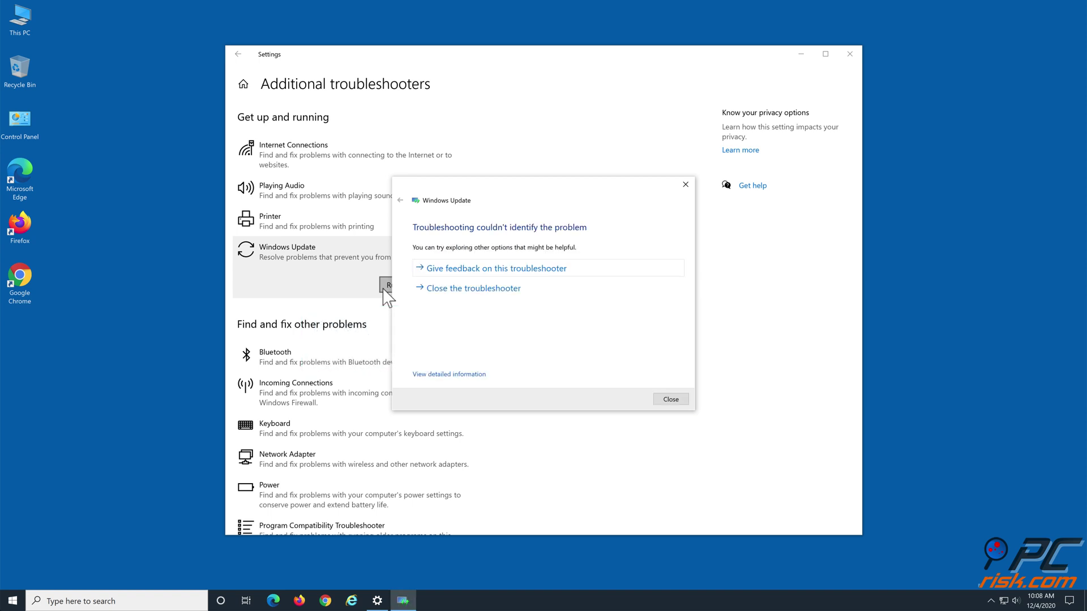
left_click(670, 400)
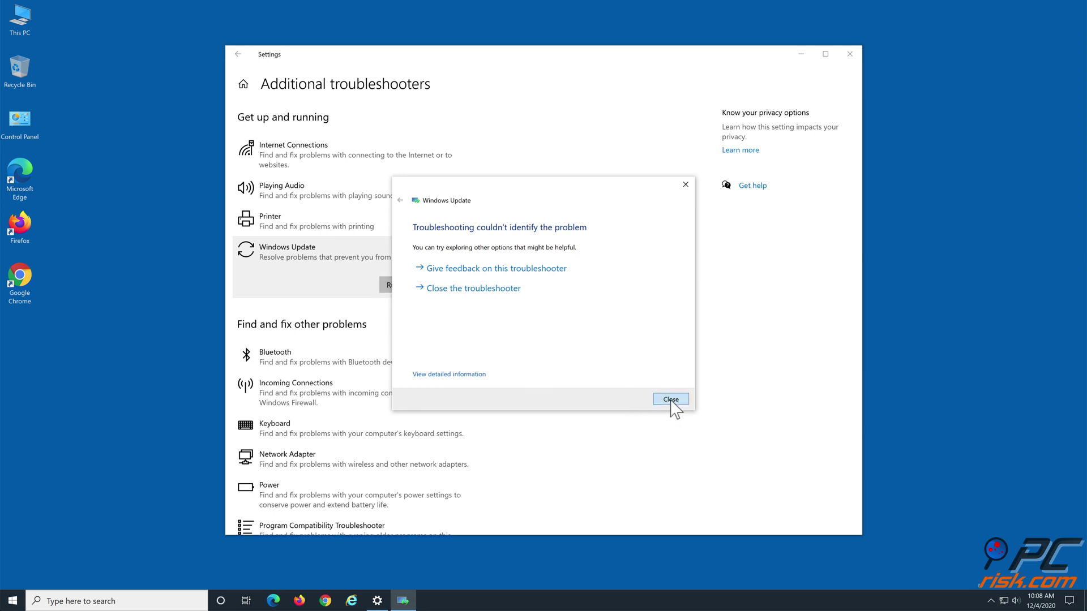
left_click(850, 53)
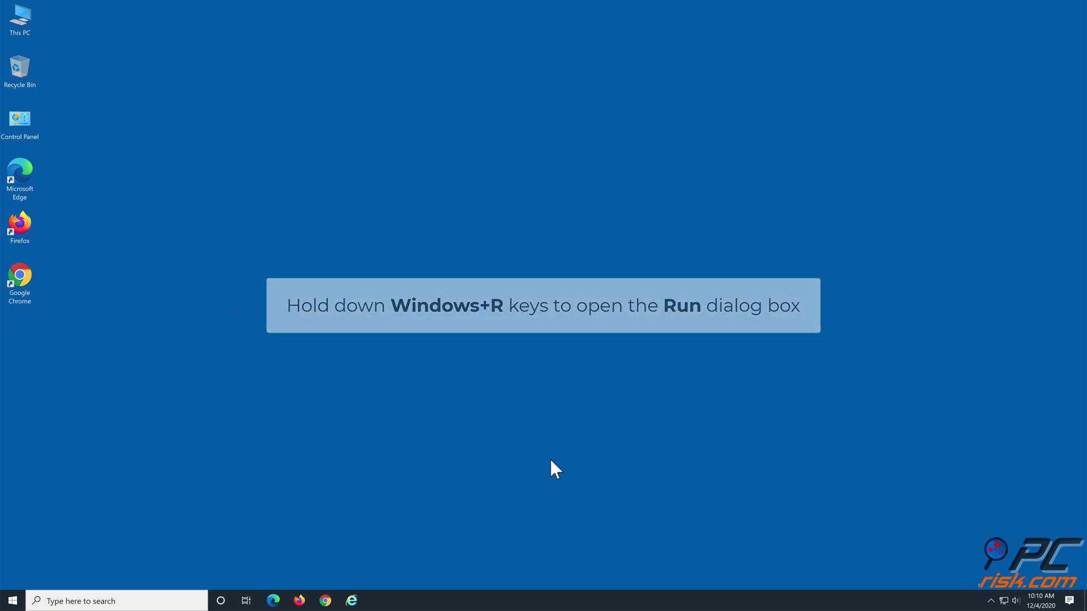
Bring up the Run dialog with 'cmd' entered as the program to launch.
key("super+r")
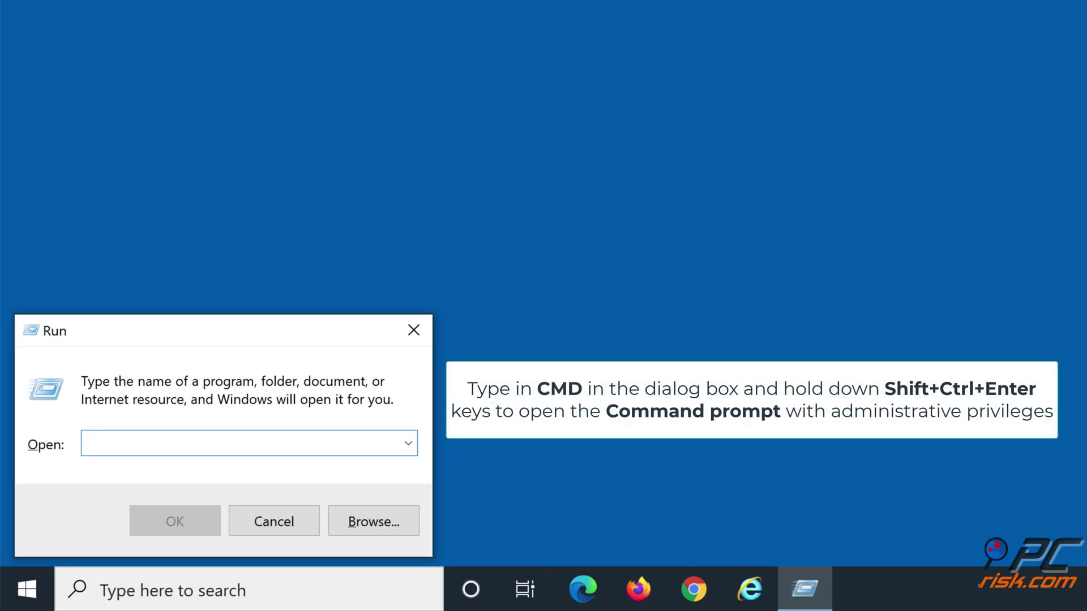
type("cmd")
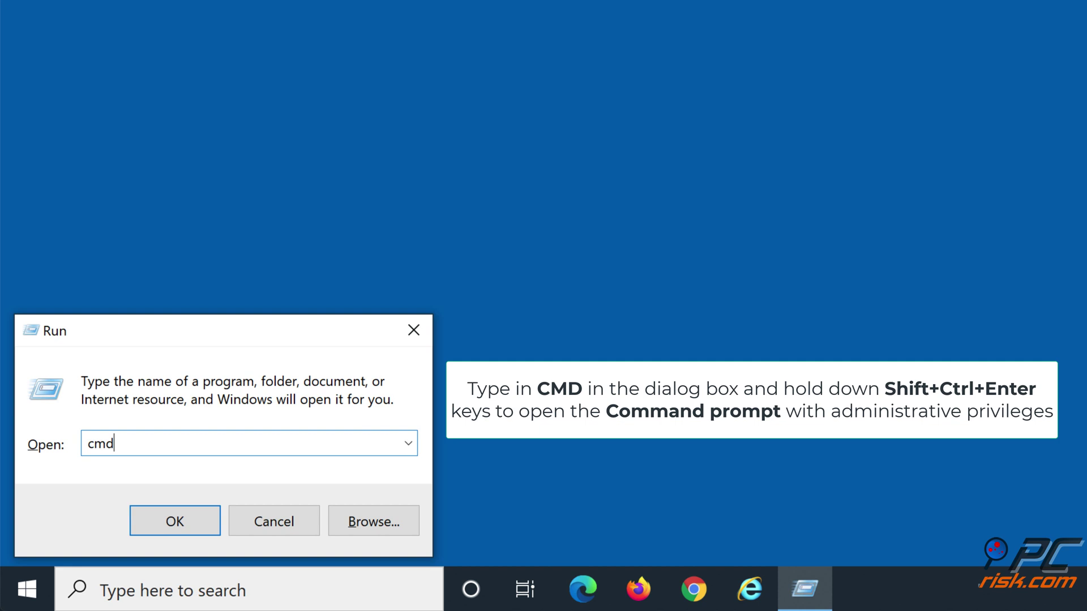
Run 'sfc /scannow' in an elevated Command Prompt, finding no integrity violations.
key("ctrl+shift+Return")
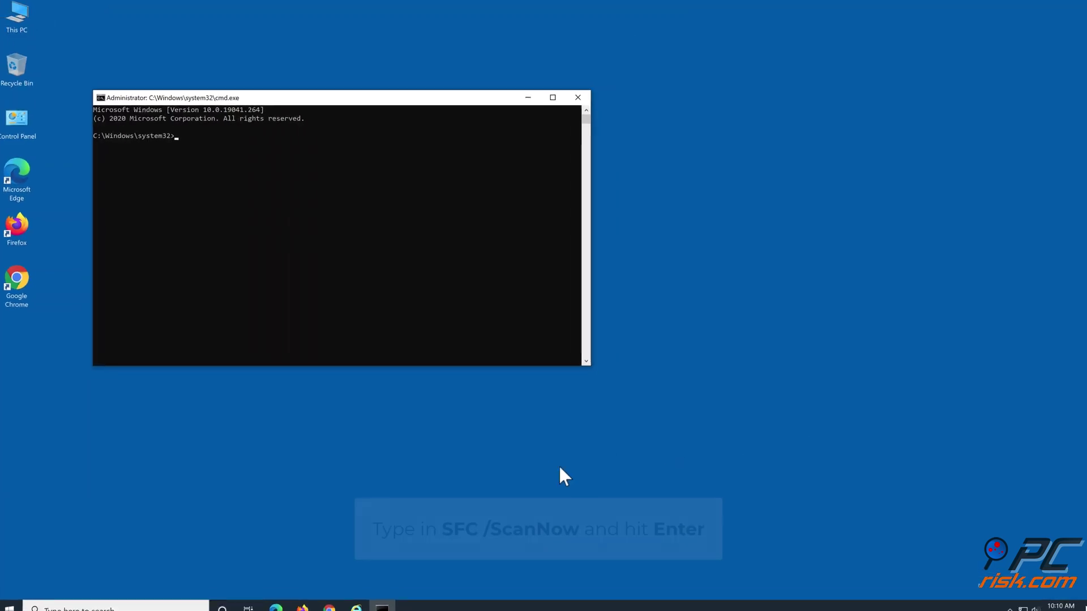
type("sfc")
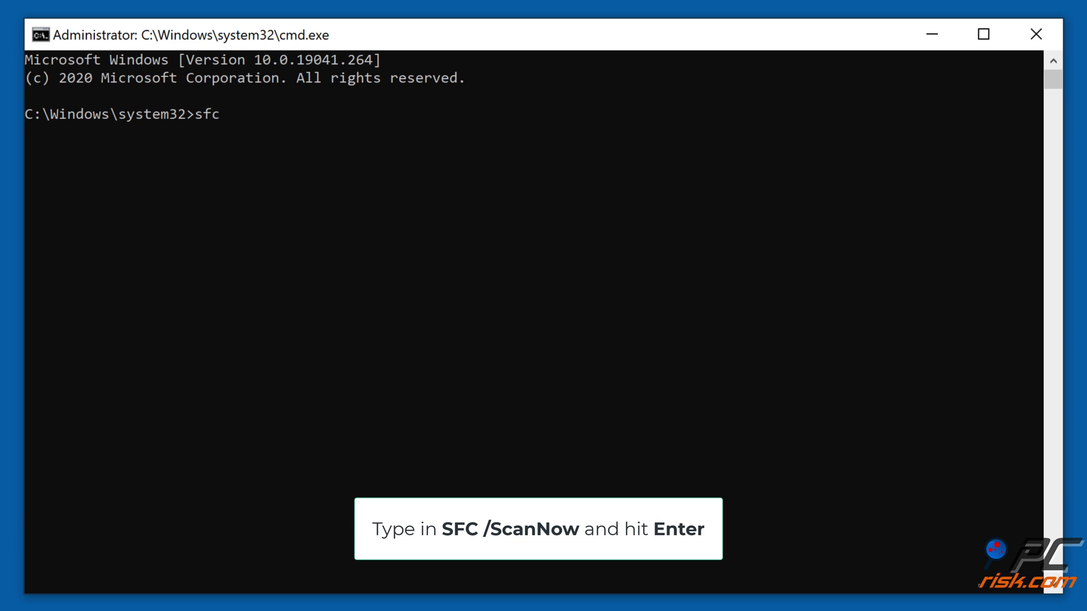
type(" /scannow")
key("Return")
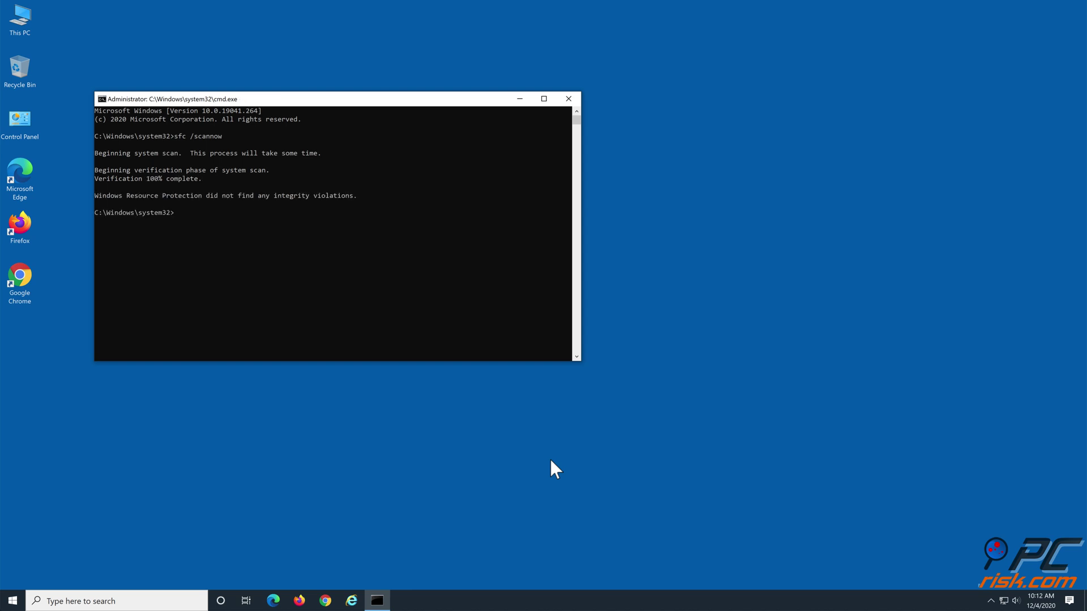
Close Command Prompt and restart the PC from the Start menu's Power options.
left_click(569, 99)
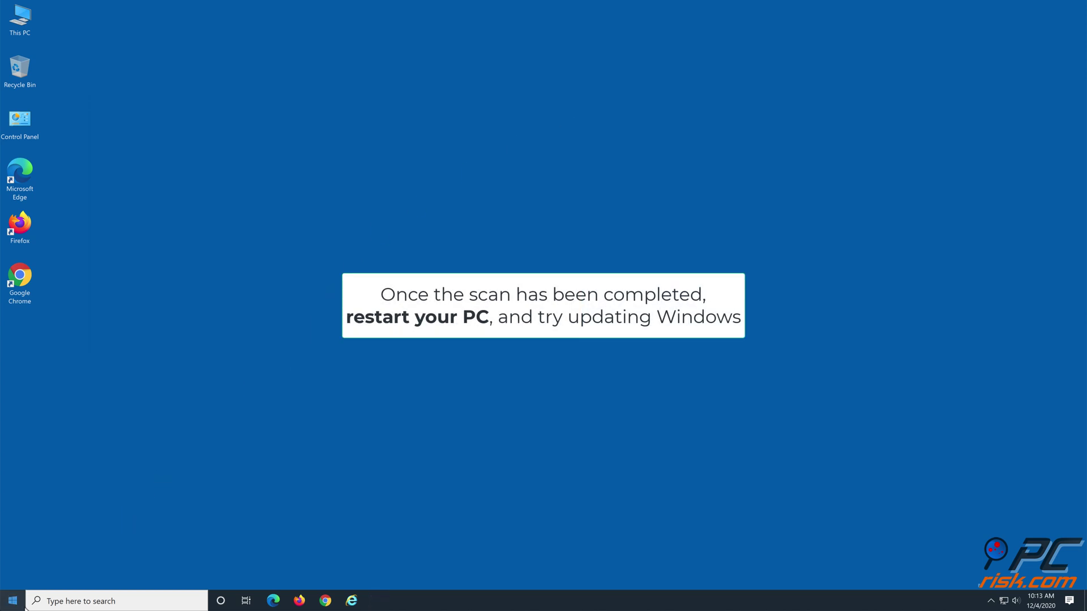
left_click(14, 600)
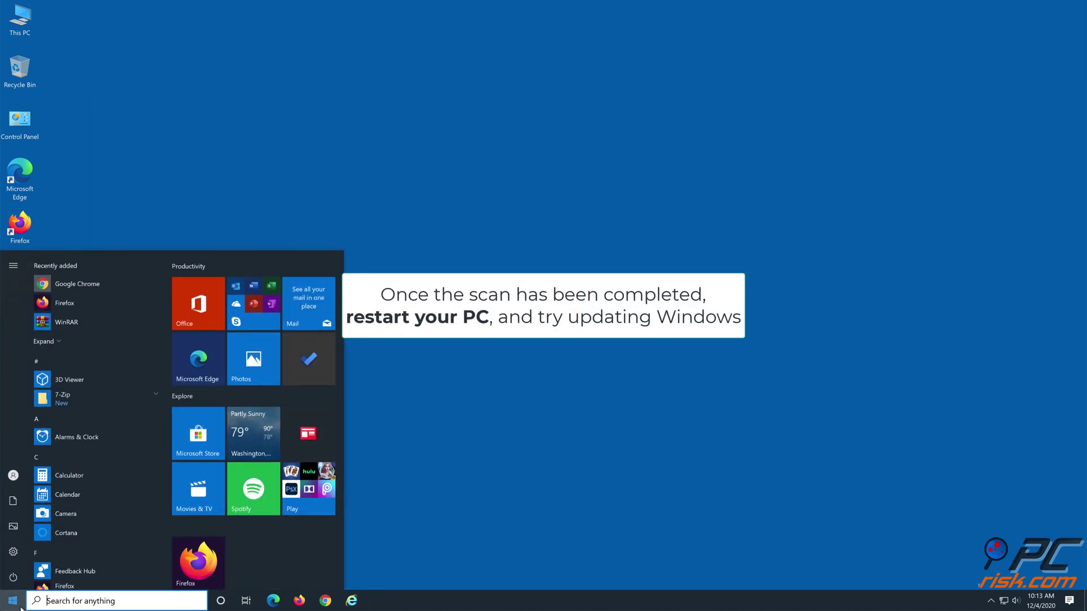
left_click(16, 576)
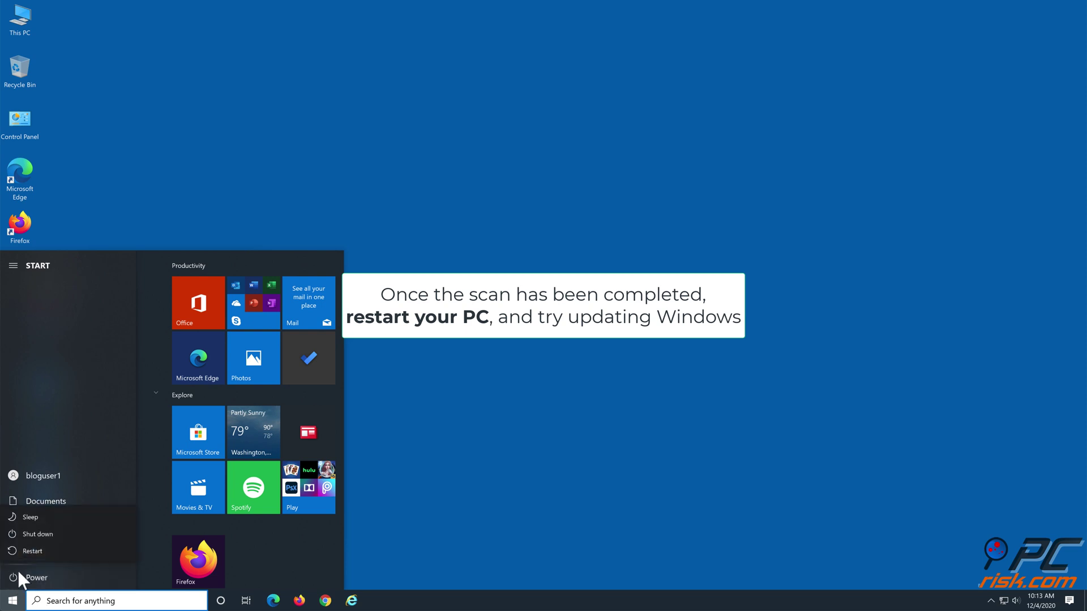
left_click(32, 552)
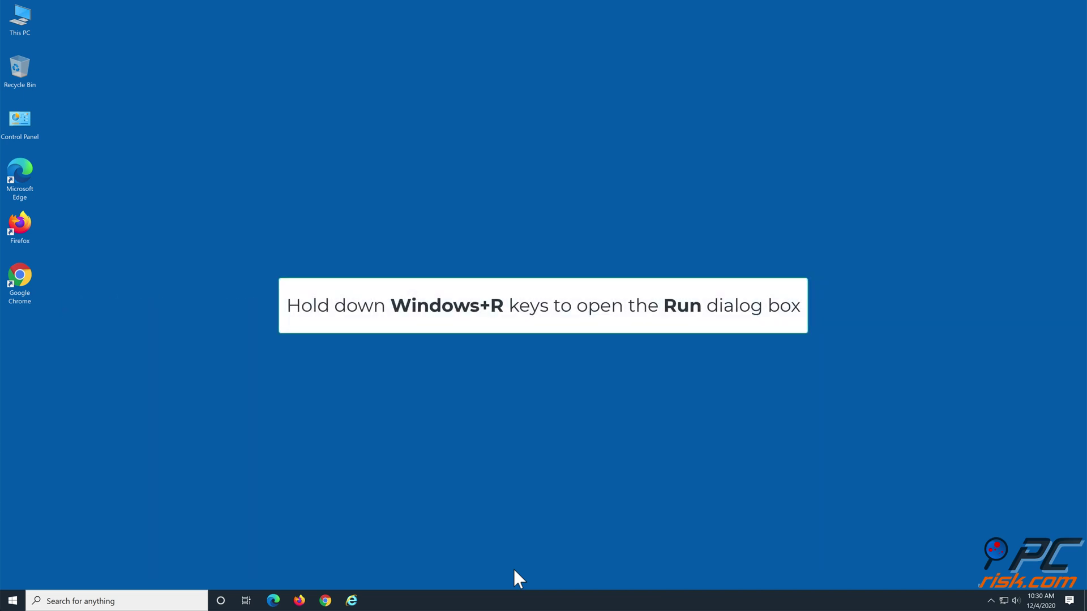
Launch an administrator Command Prompt by entering 'cmd' in Run with Ctrl+Shift+Enter.
key("super+r")
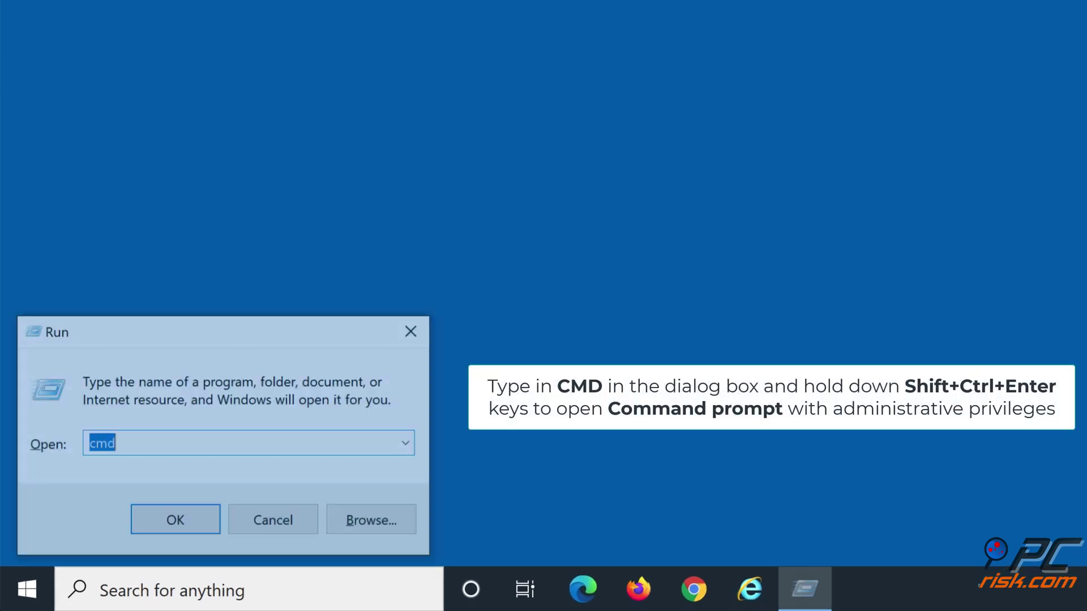
type("c")
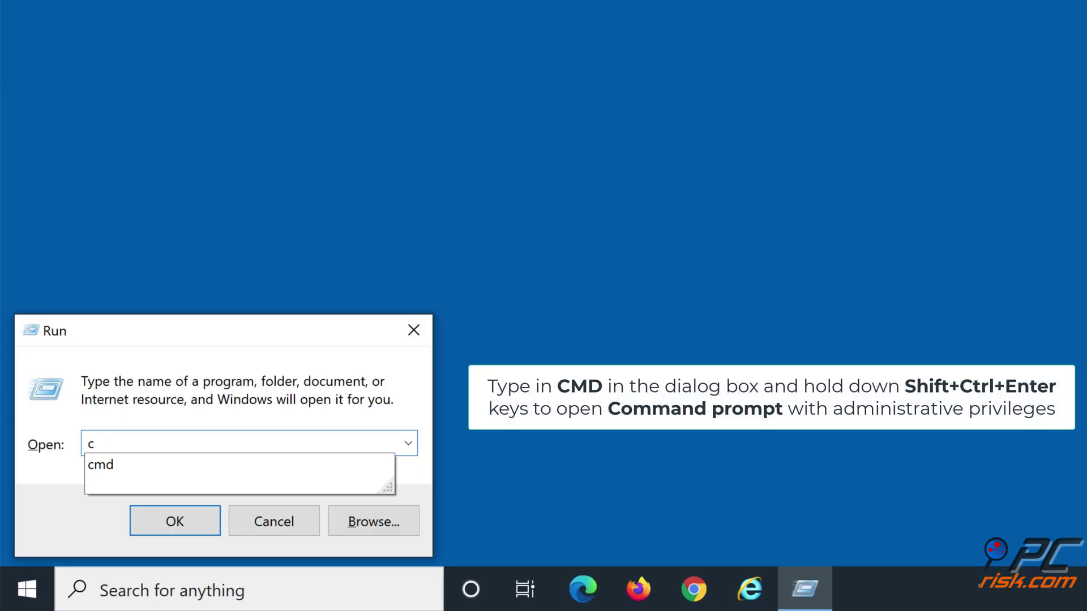
type("md")
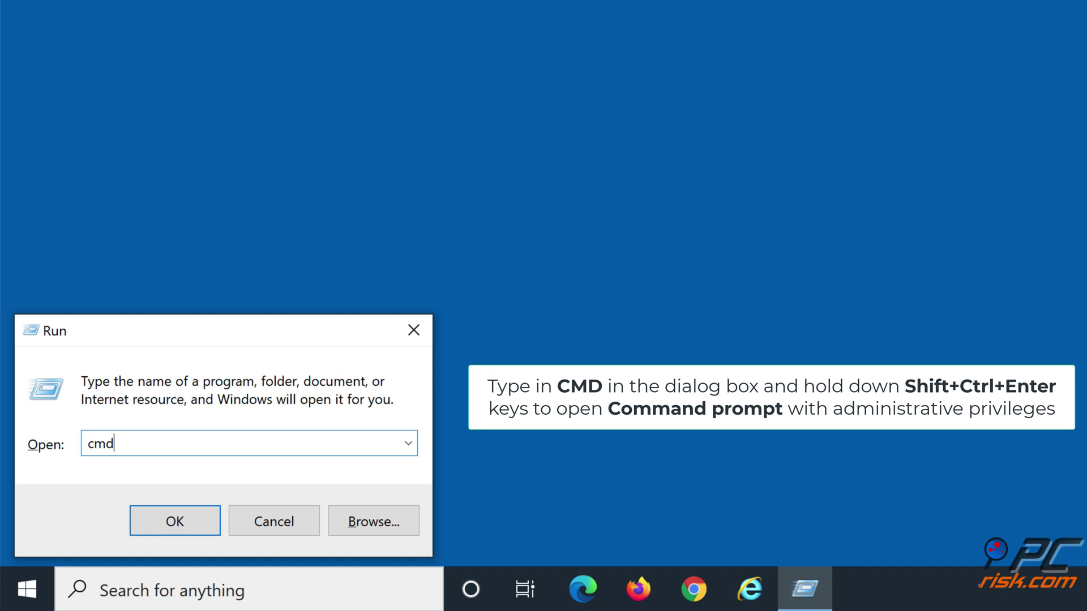
key("ctrl+shift+Return")
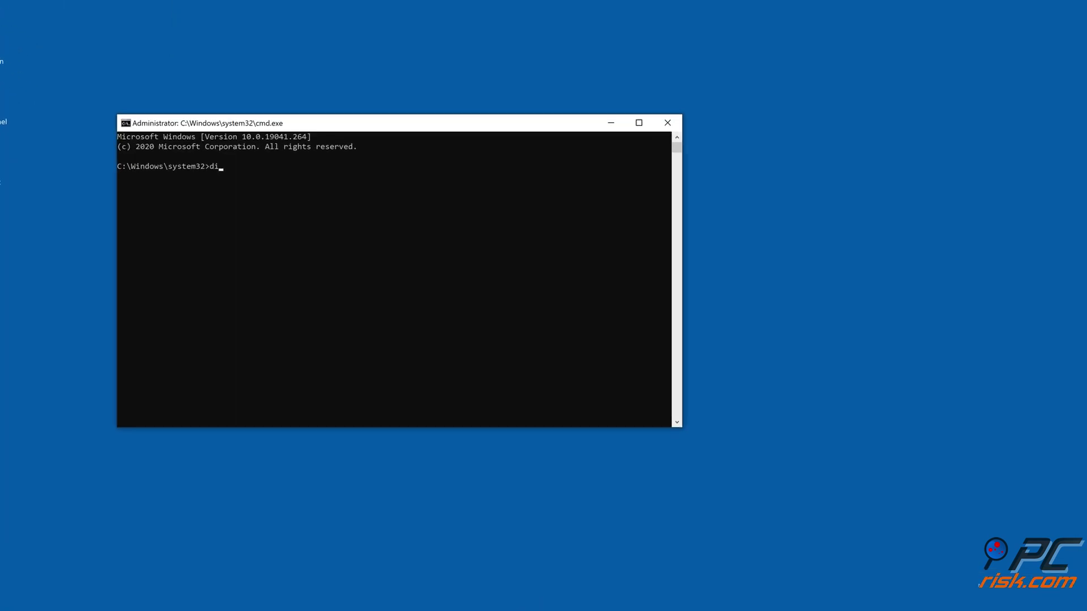
Run 'dism /online /cleanup-image /scanhealth', which detects no component store corruption.
type("dism /online")
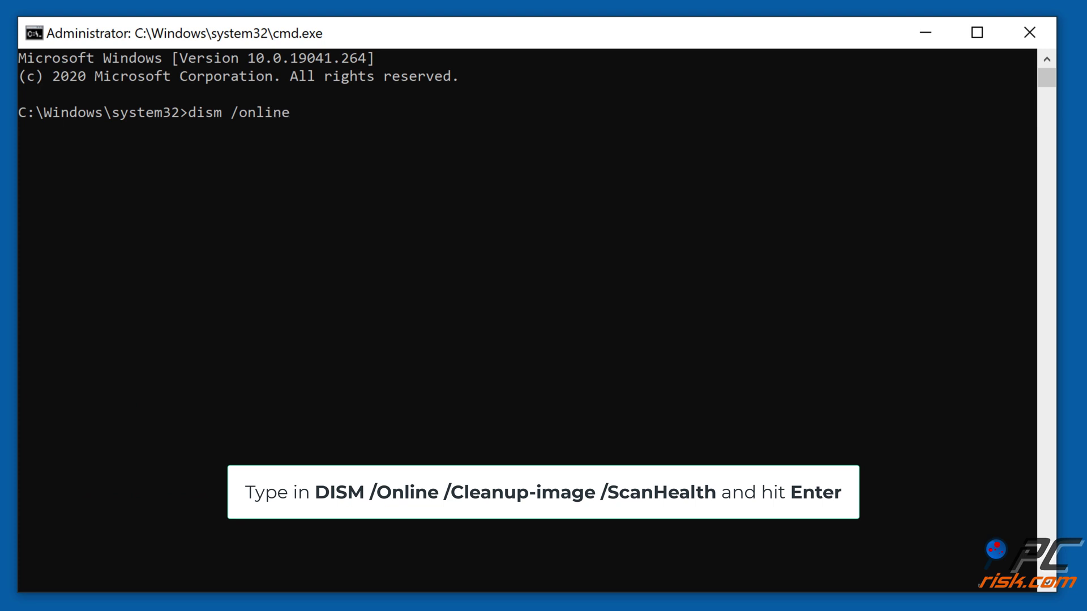
type(" /cleanup-image /scan")
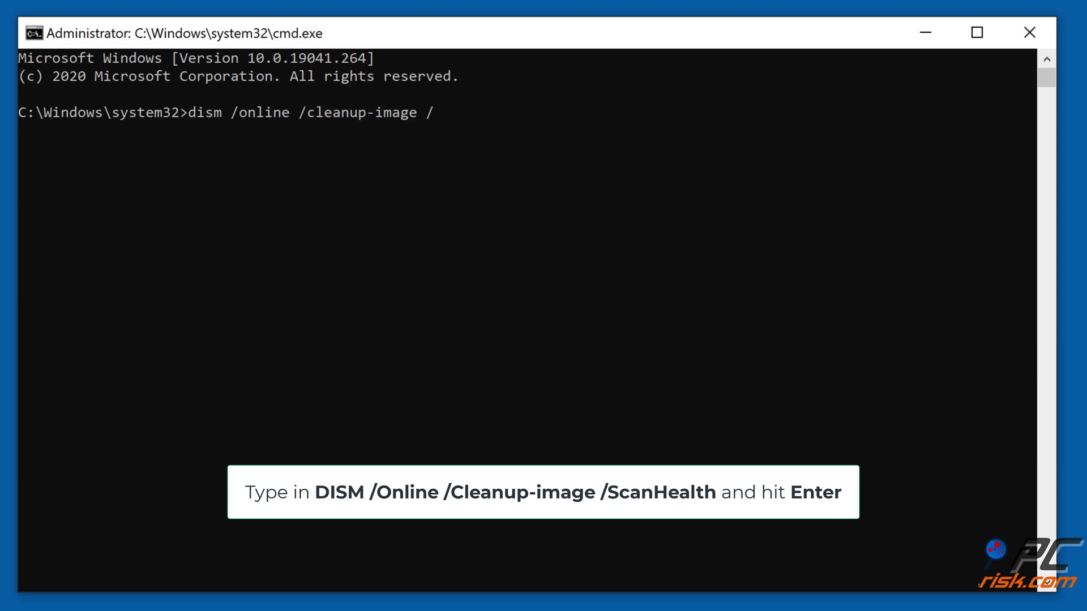
type("health")
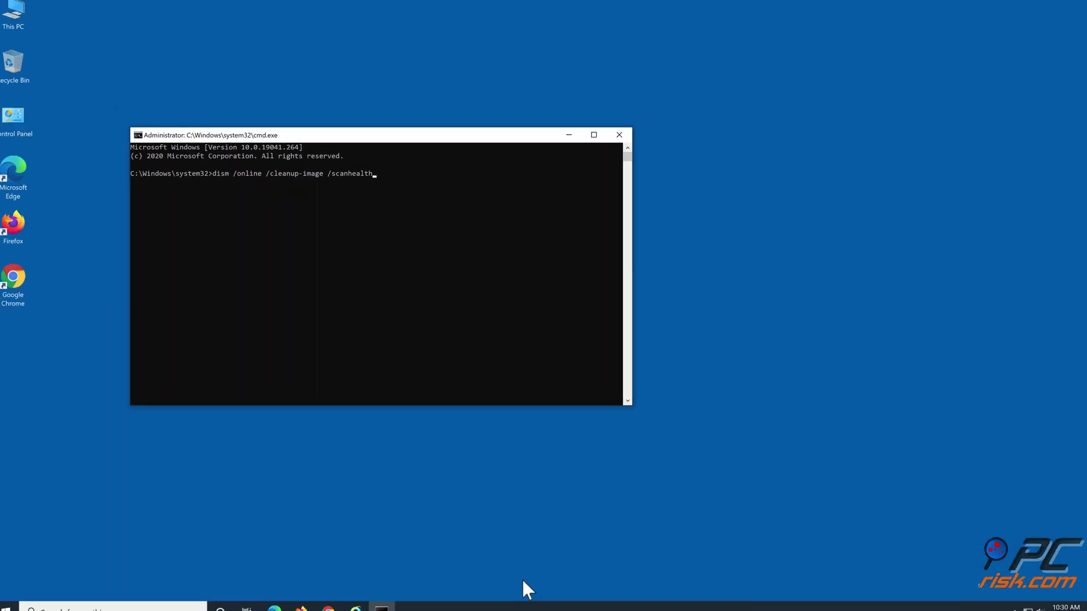
key("Return")
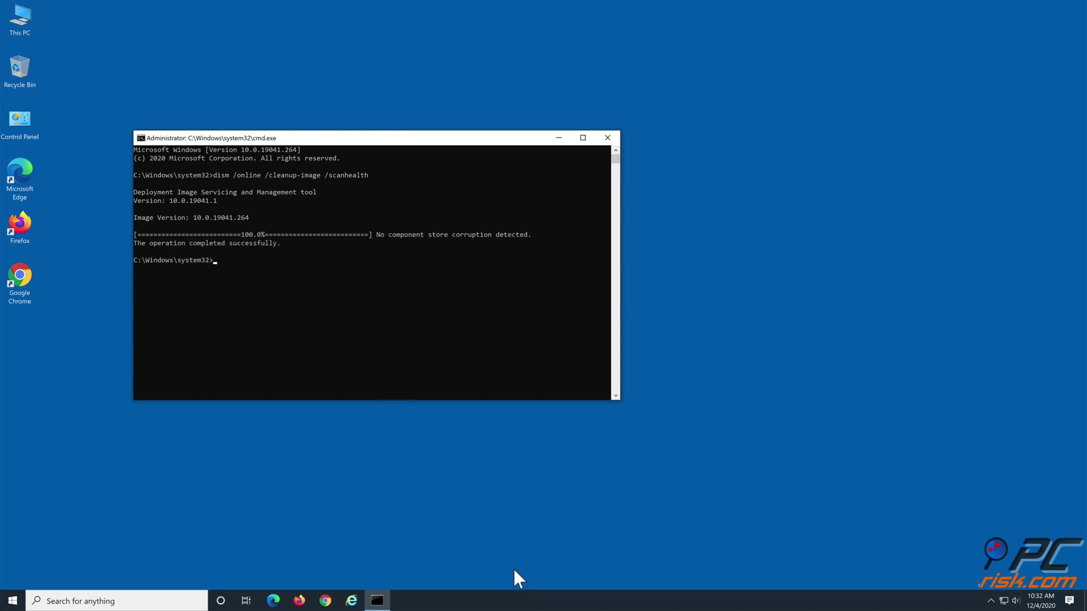
Run 'dism /online /cleanup-image /restorehealth' to repair the Windows image.
type("dism /o")
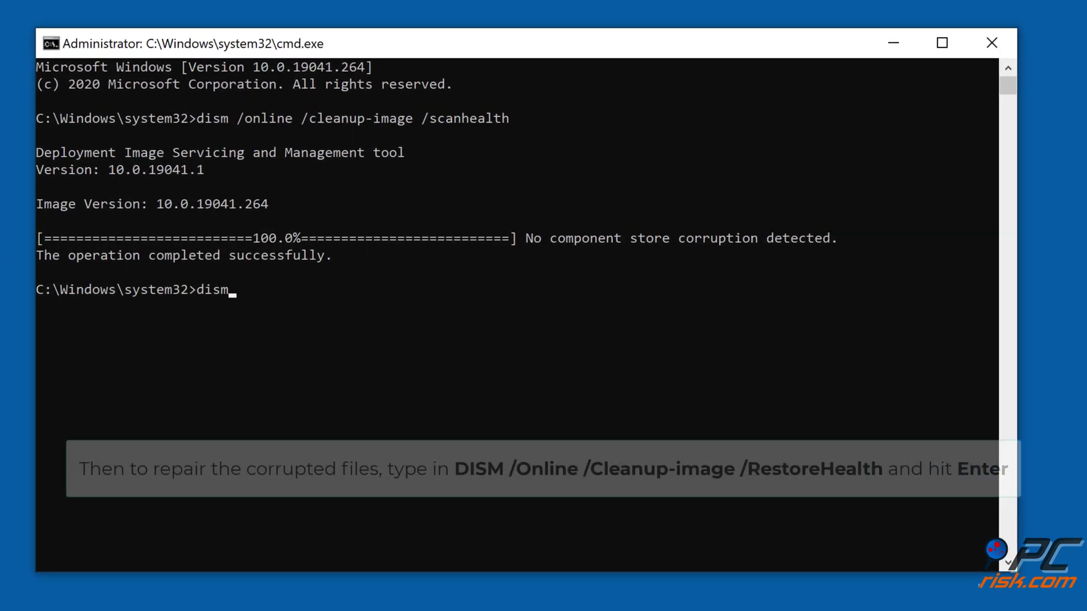
type("nline")
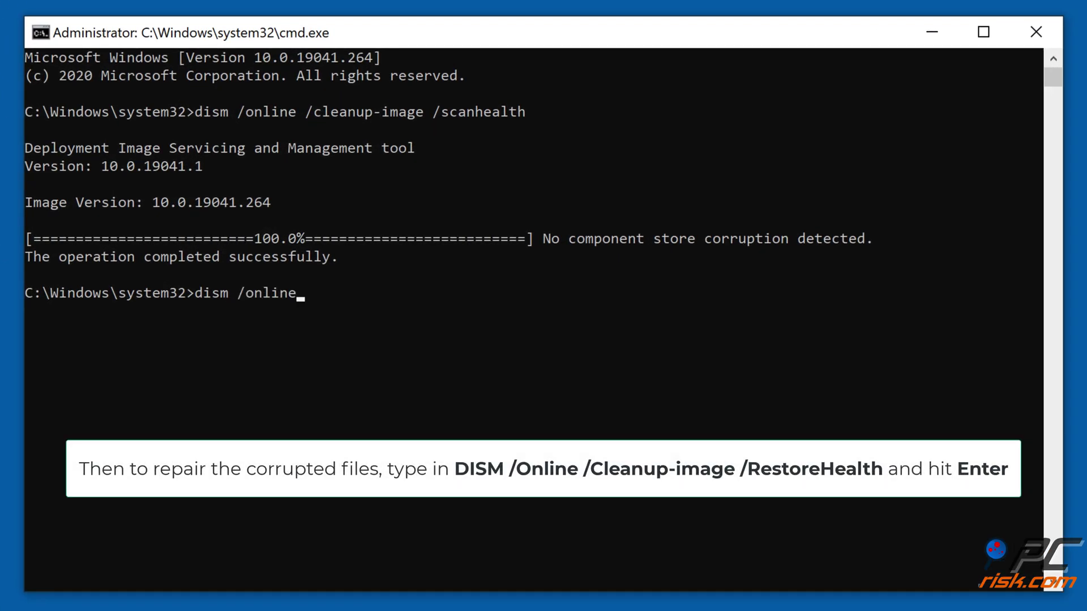
type(" /cleanup-image")
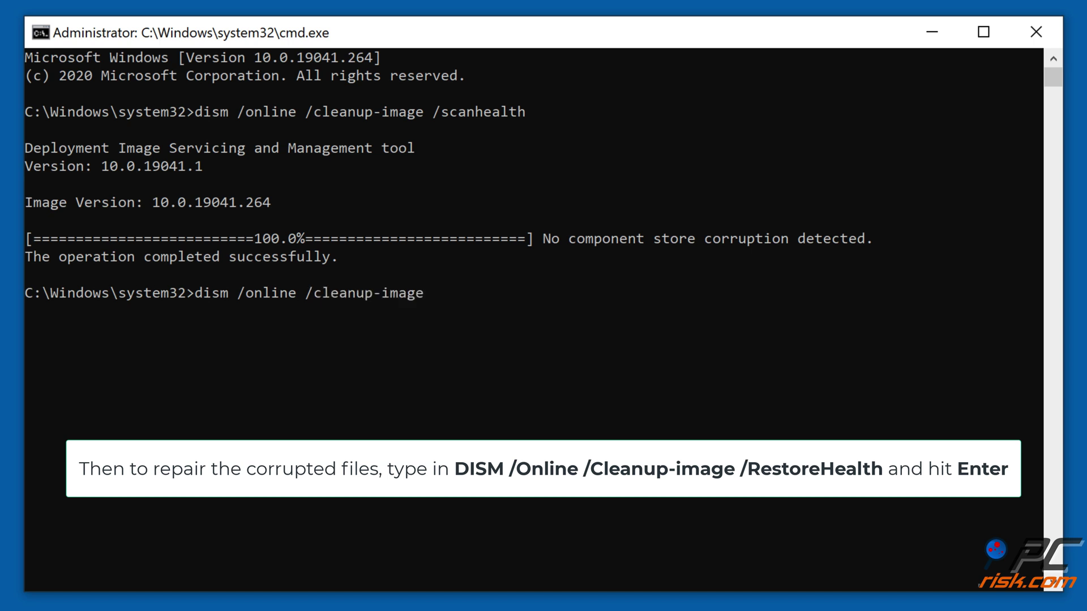
type(" /restorehealth")
key("Return")
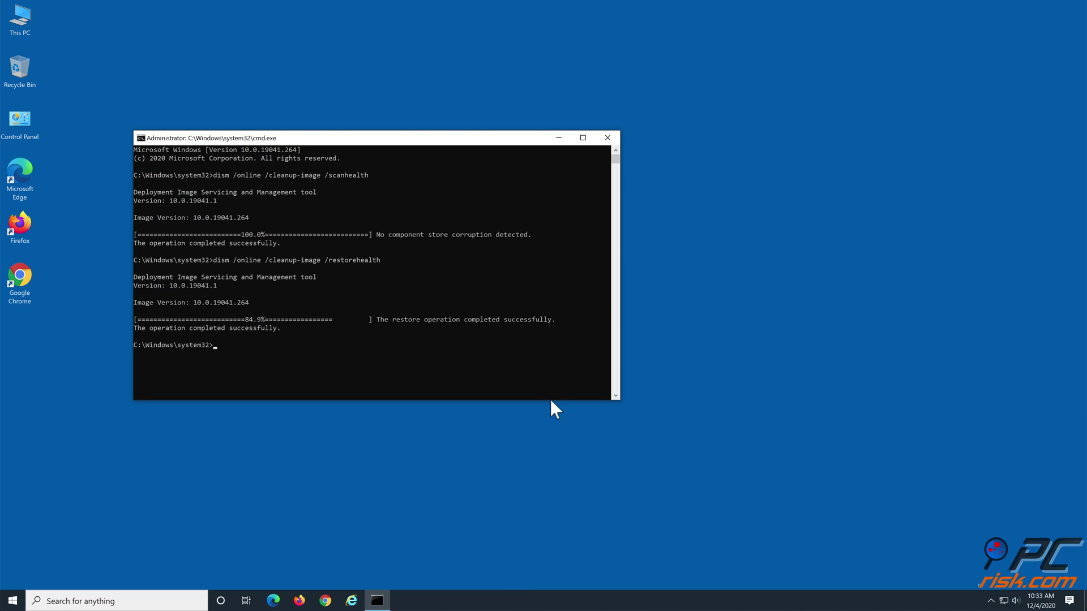
Close the Command Prompt window now that the DISM scans are finished.
left_click(612, 138)
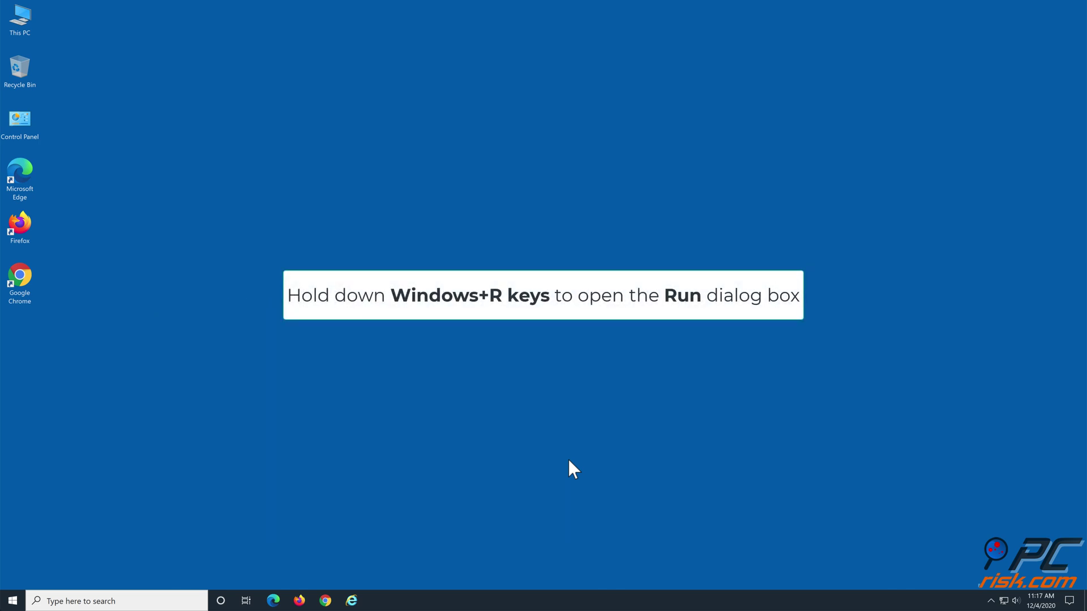
Start an elevated Command Prompt from Run by entering 'cmd' with Ctrl+Shift+Enter.
key("super+r")
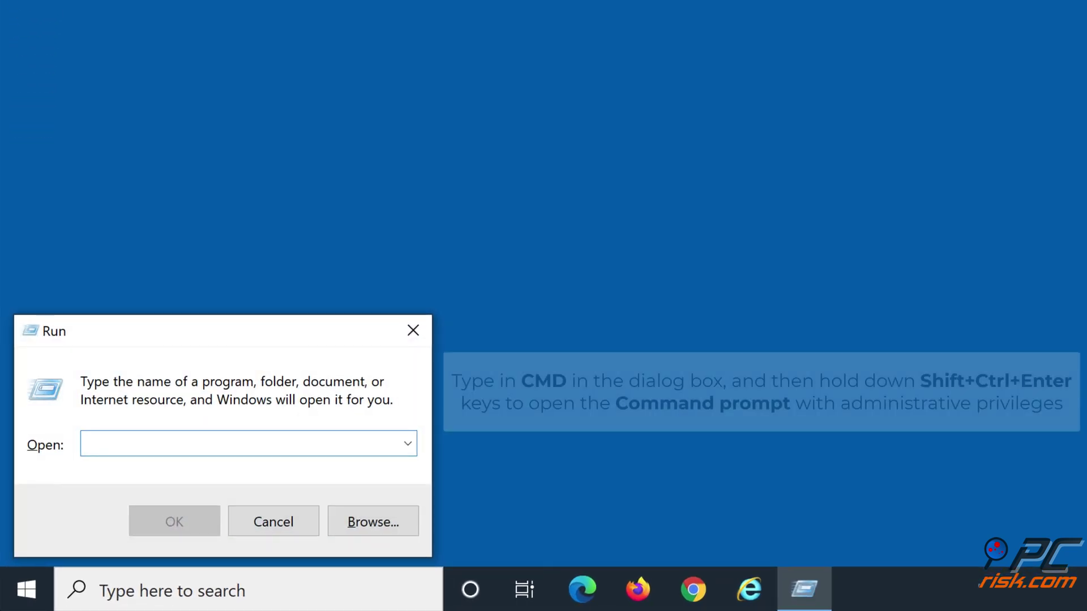
type("cmd")
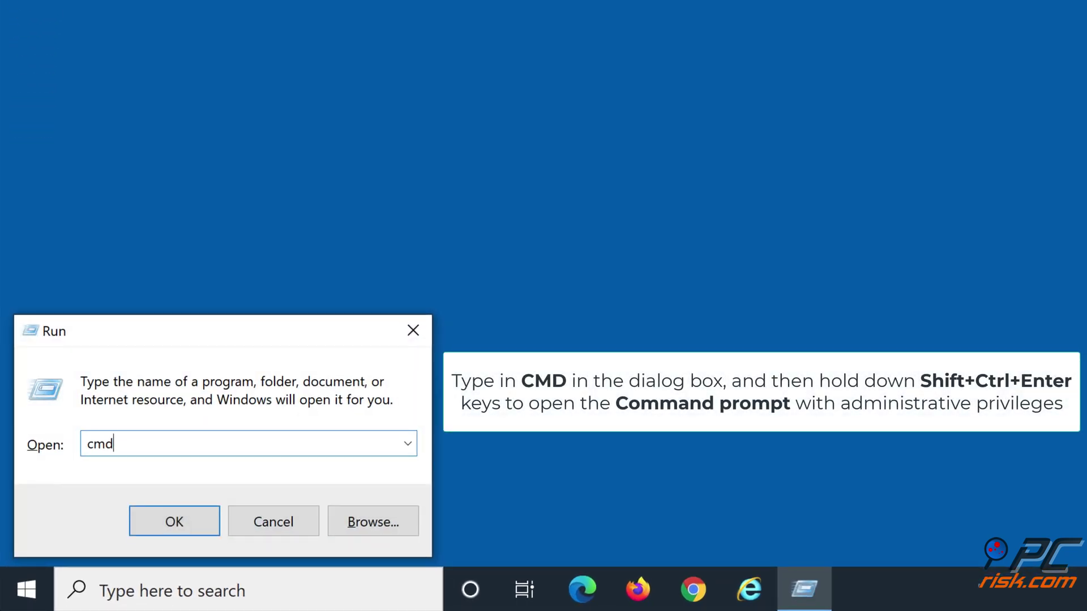
key("ctrl+shift+Return")
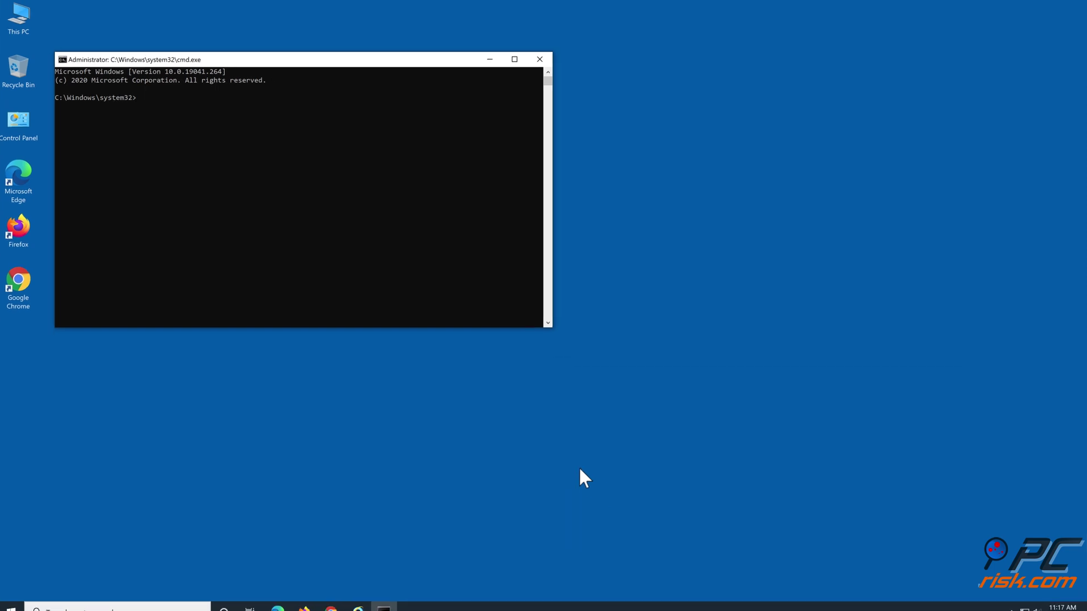
Run net stop for wuauserv, cryptsvc, bits and msiserver; only cryptsvc and msiserver stop.
type("net stop w")
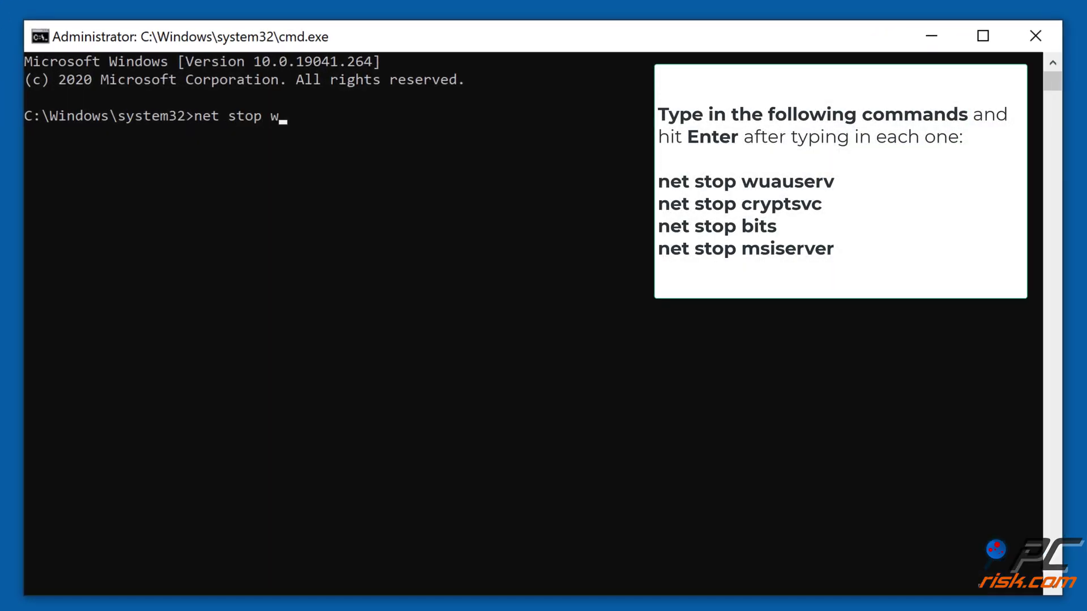
type("uauserv")
key("Return")
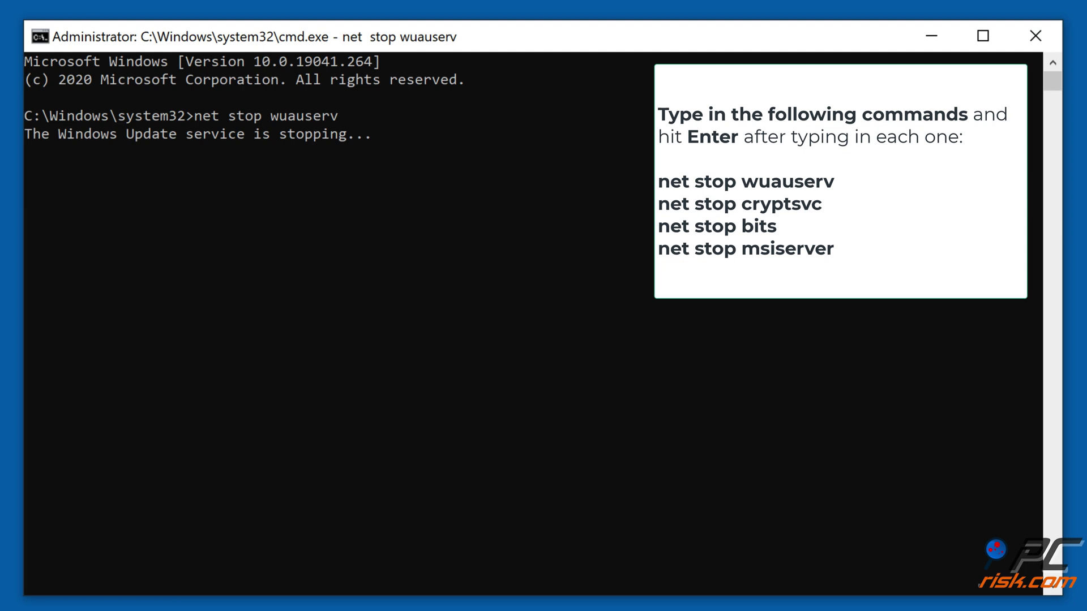
type("n")
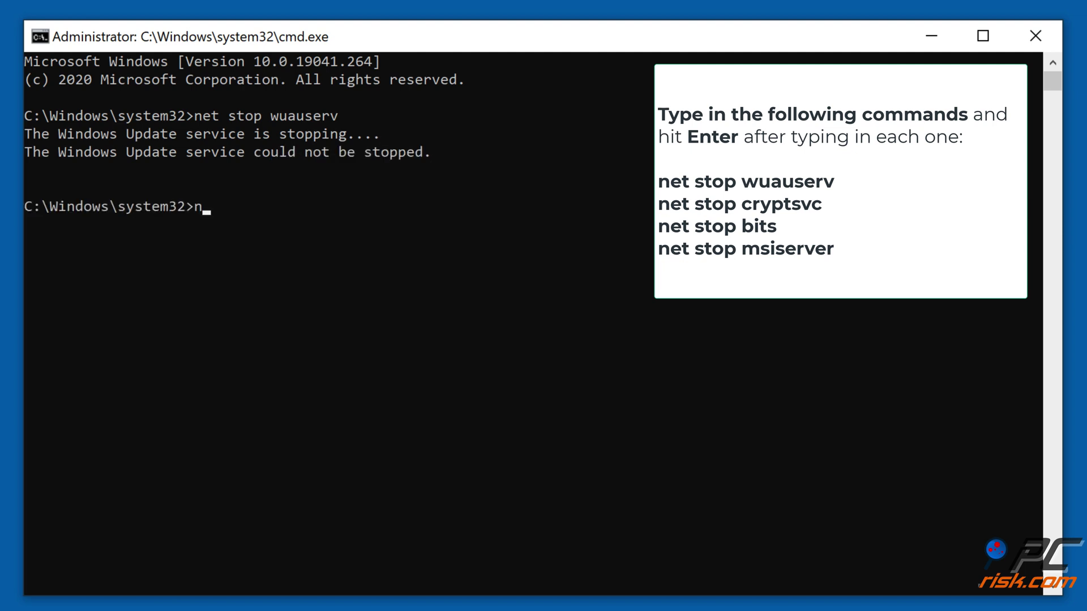
type("et stop crypt")
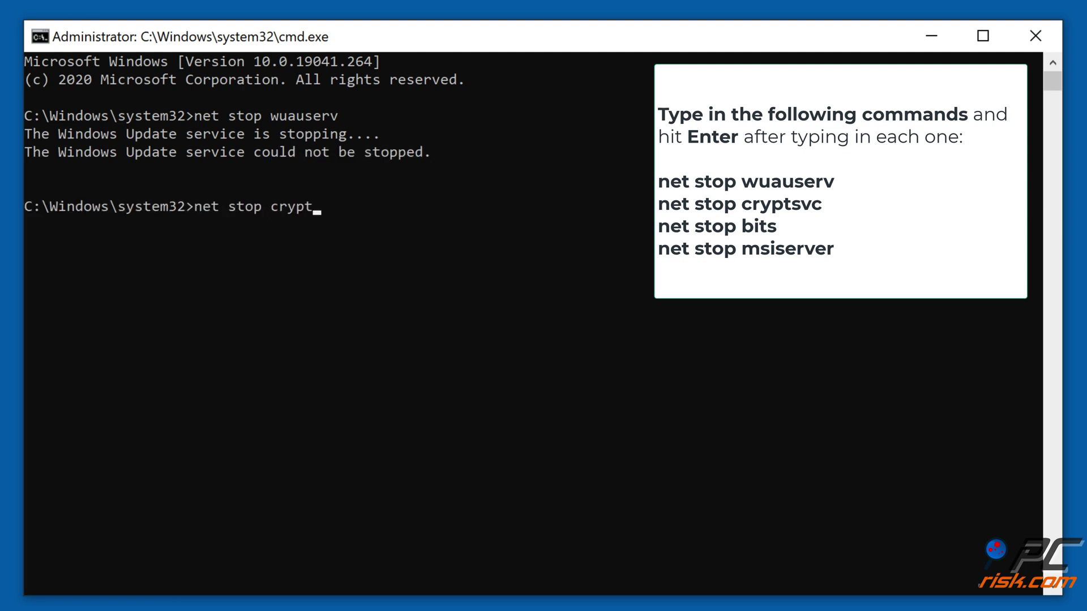
type("svc")
key("Return")
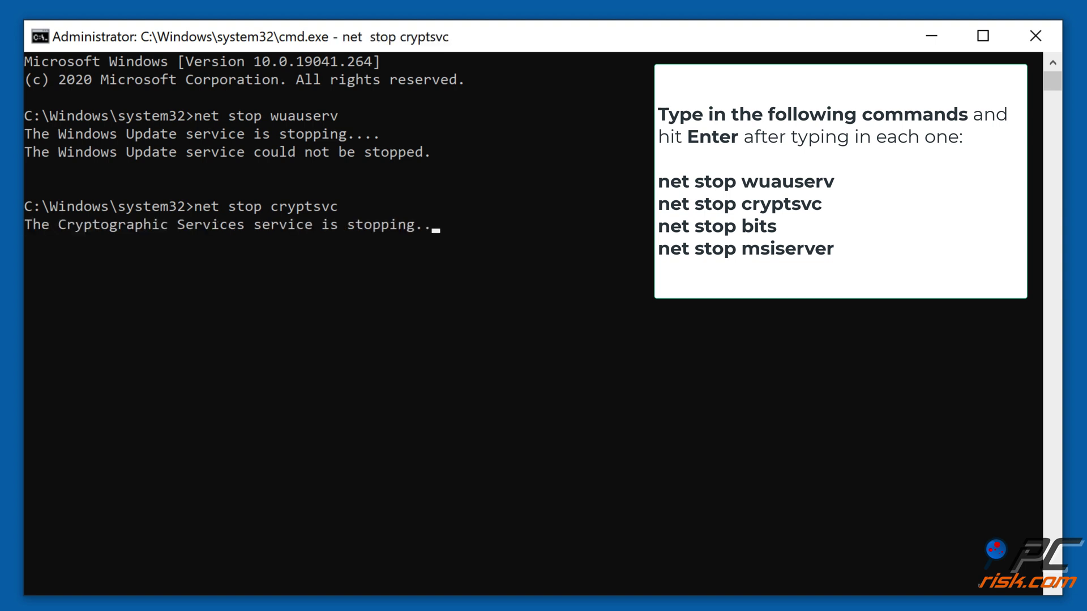
type("net sto")
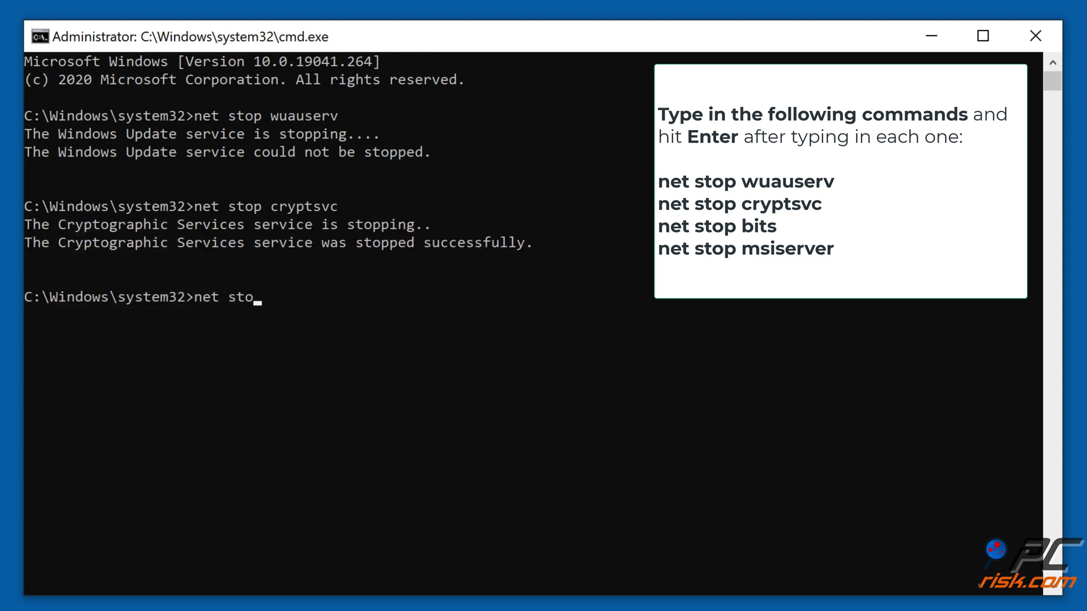
type("p bits")
key("Return")
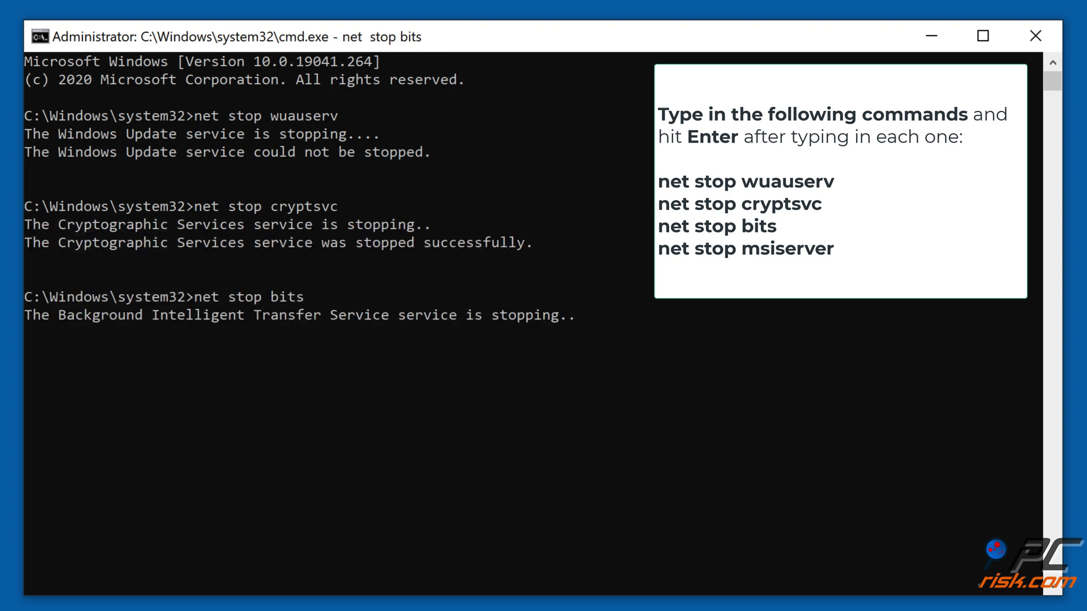
type("net s")
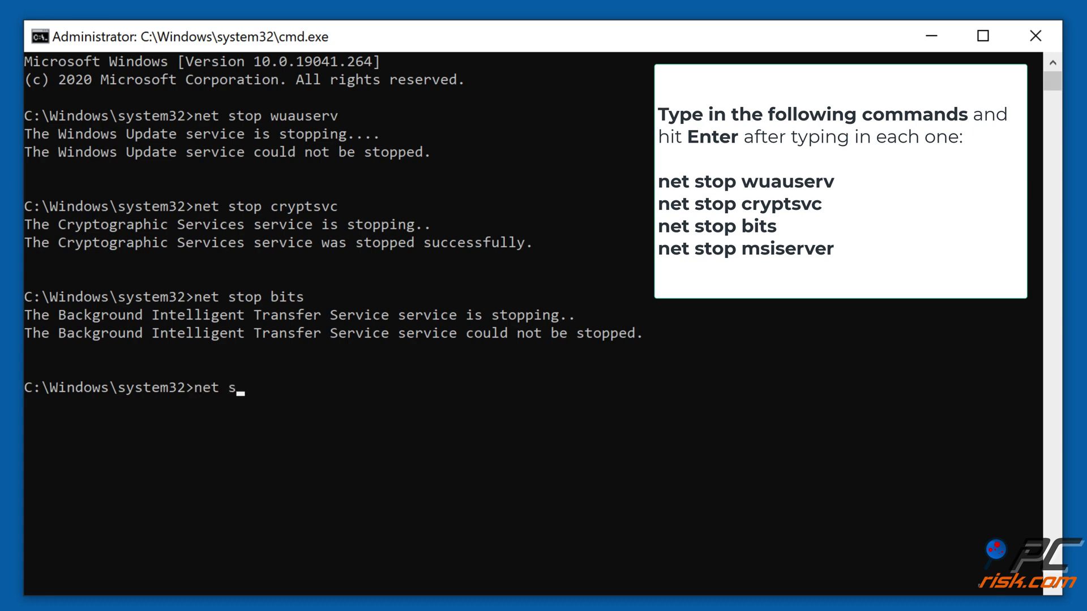
type("top msiserver")
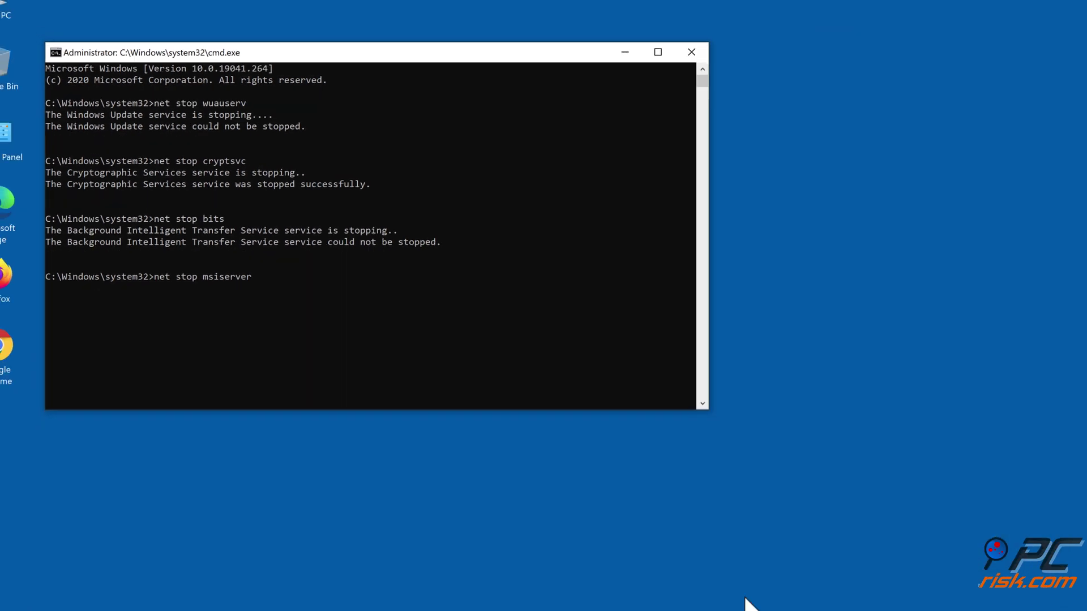
key("Return")
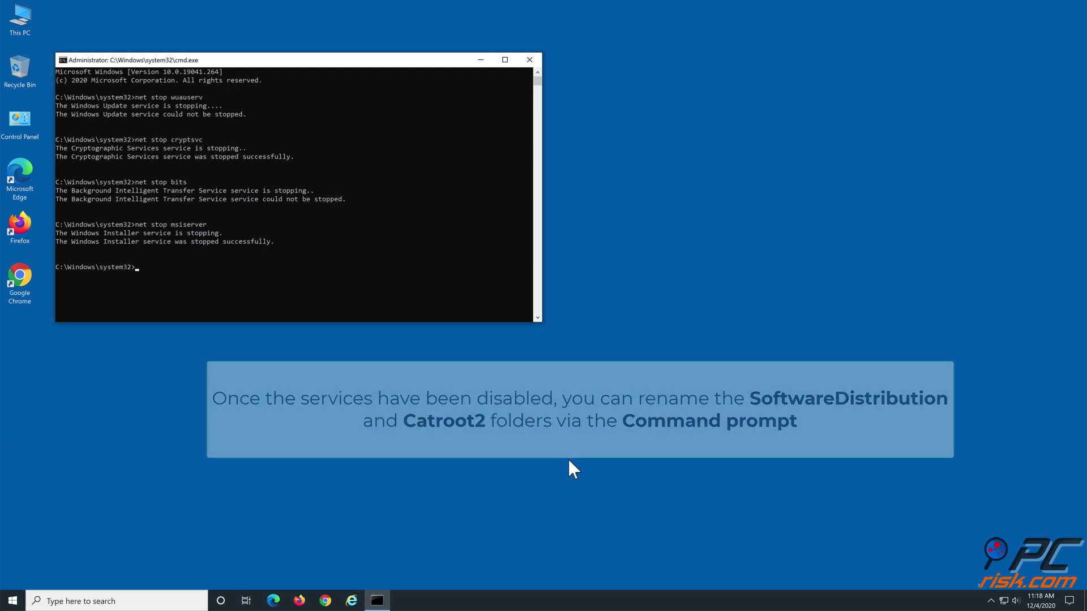
Try renaming SoftwareDistribution and catroot2 to .old names; both return Access is denied.
type("ren c")
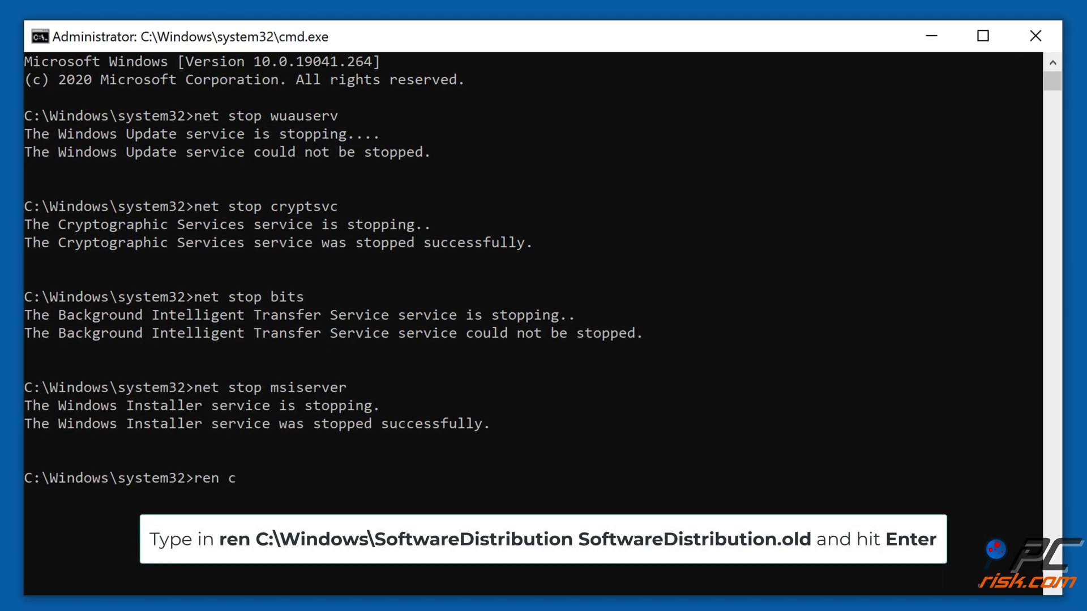
type(":\\windows\\softwaredistribution")
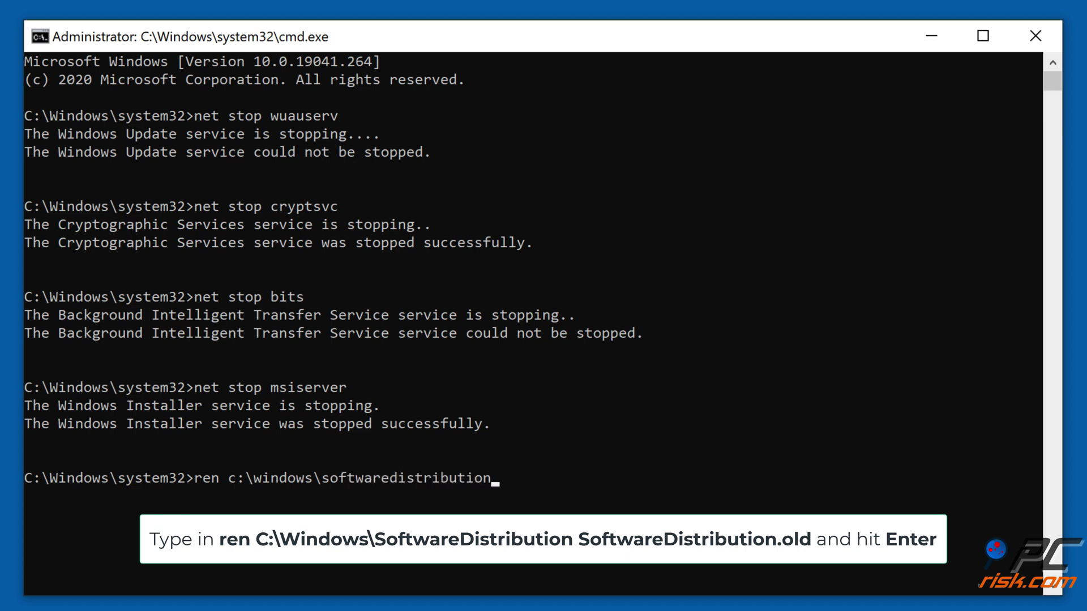
type(" softwaredistribution.old")
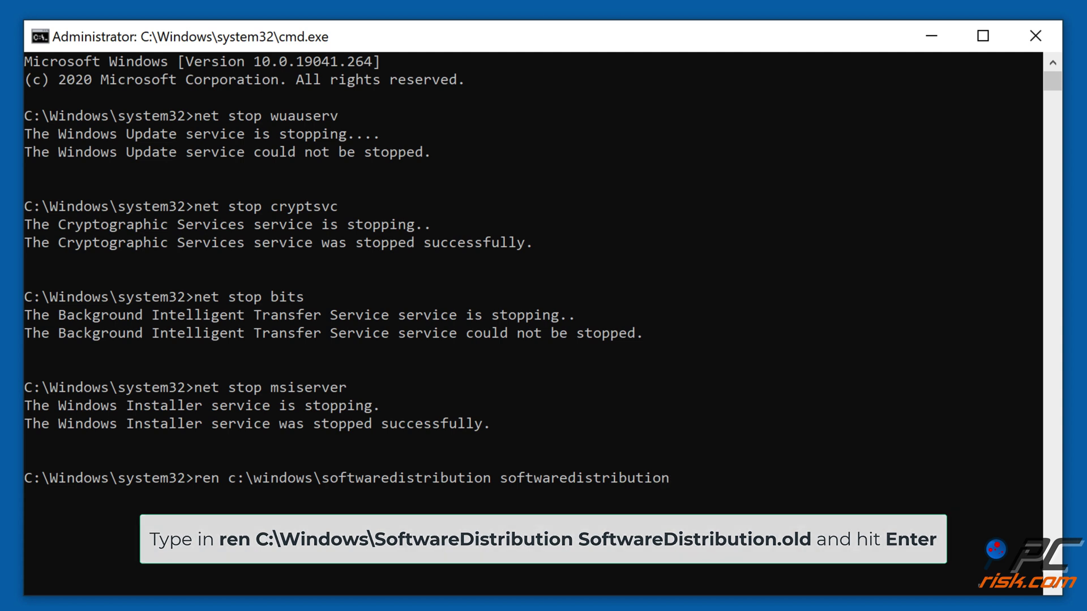
key("Return")
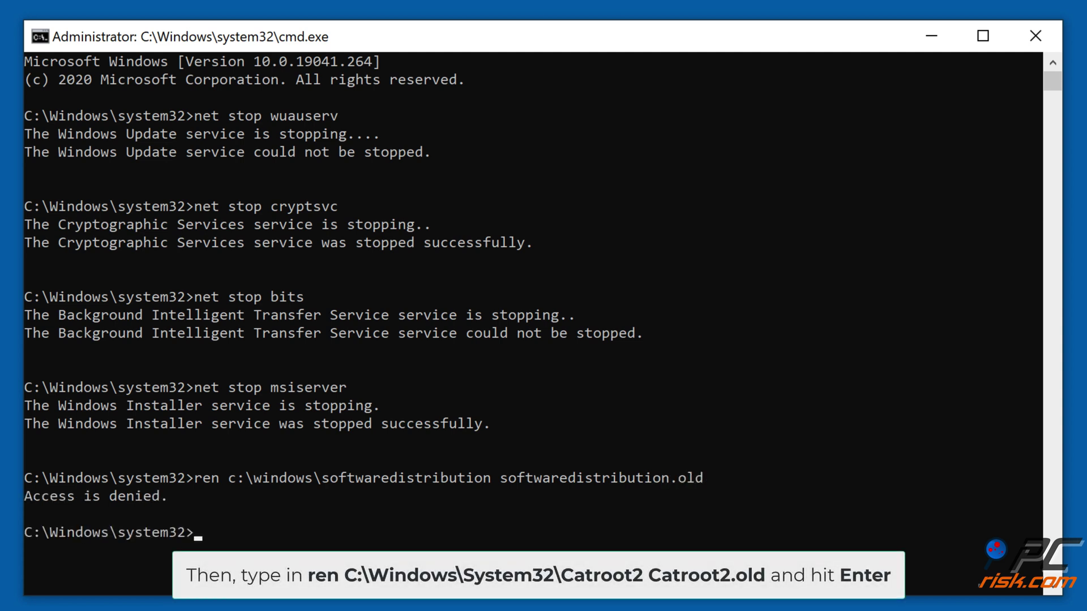
type("ren")
type(" c:\\")
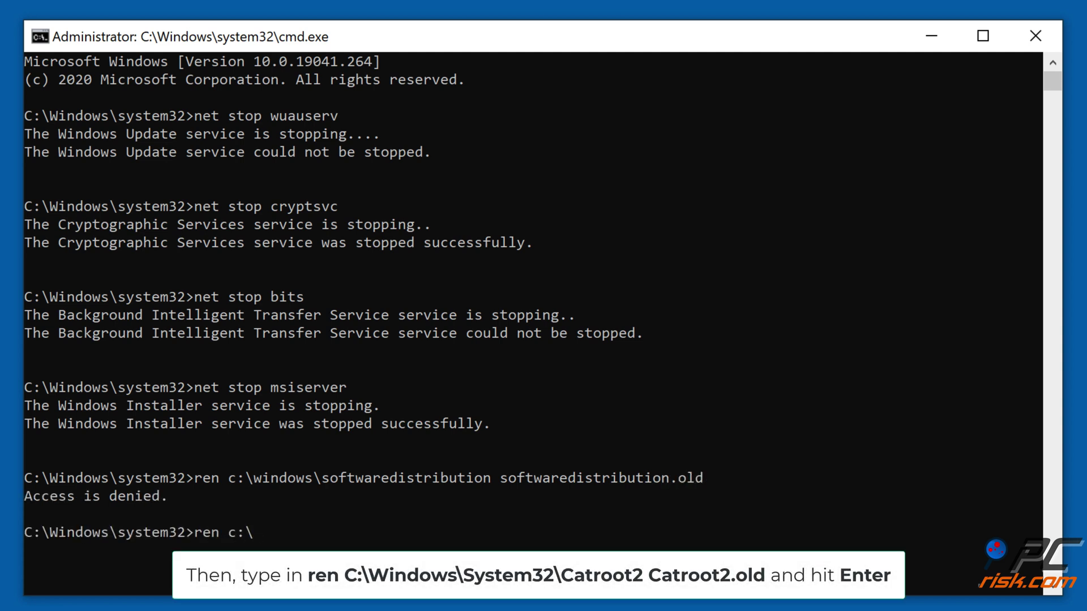
type("windows\\system3")
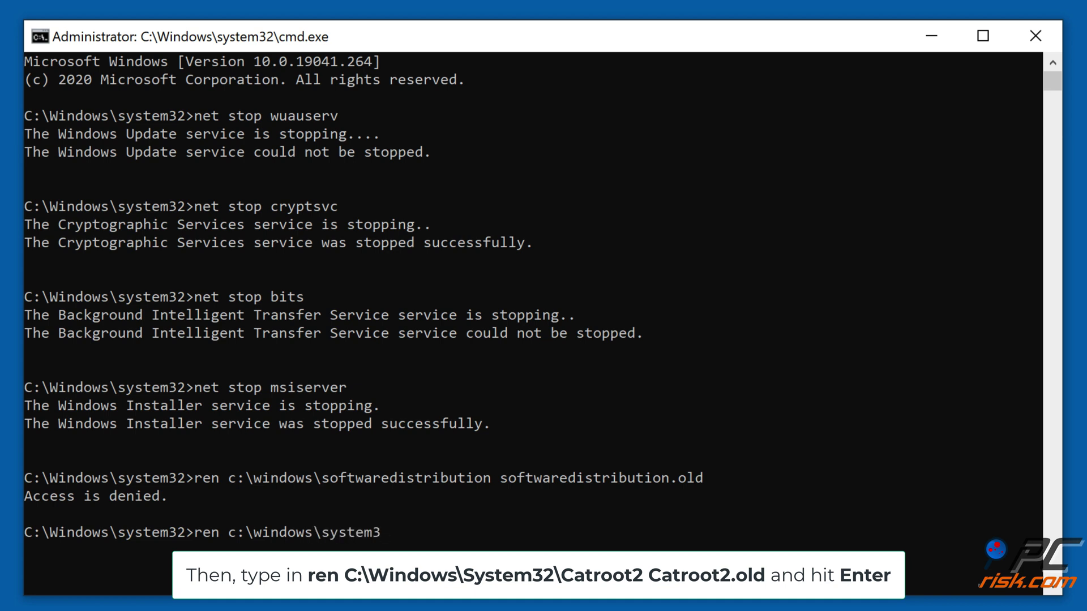
type("2\\catroot2 catroot2.old")
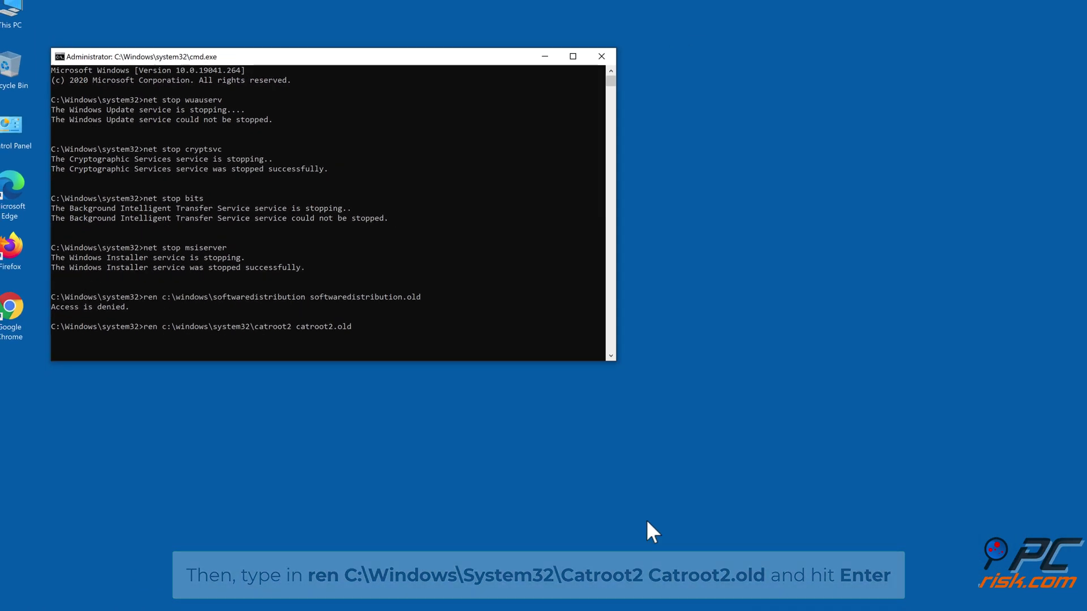
key("Return")
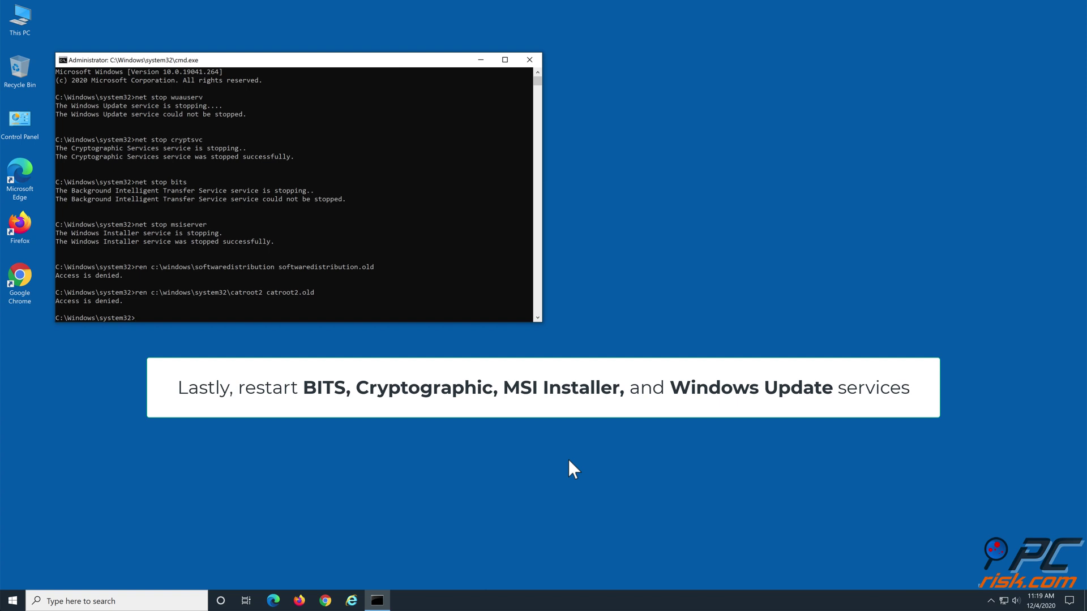
Run net start for wuauserv, cryptsvc, bits and msiserver; msiserver starts, others already running.
type("net start wuauserv")
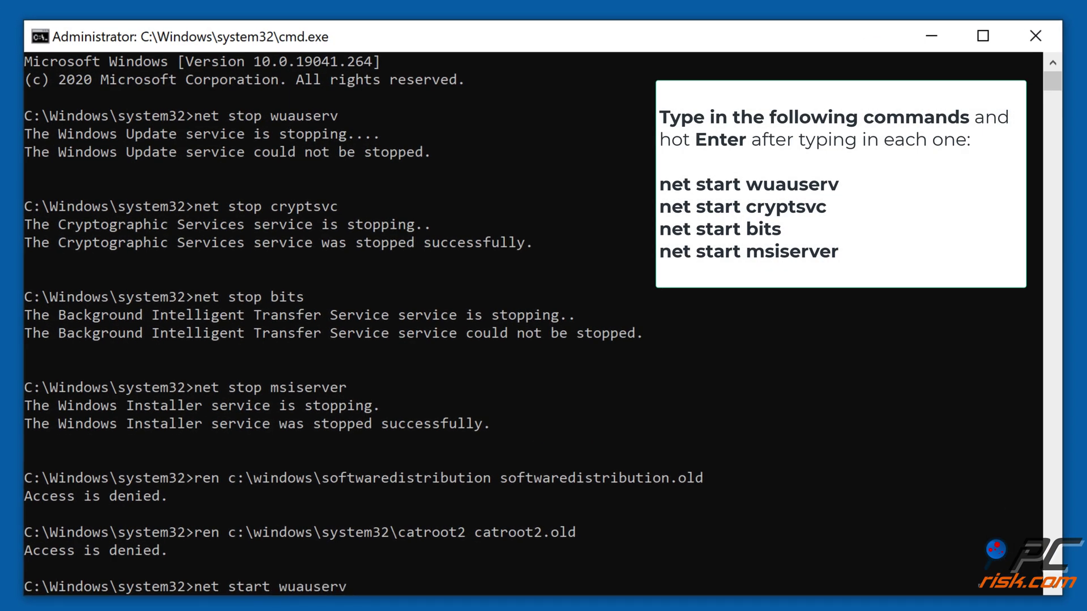
key("Return")
type("net start ")
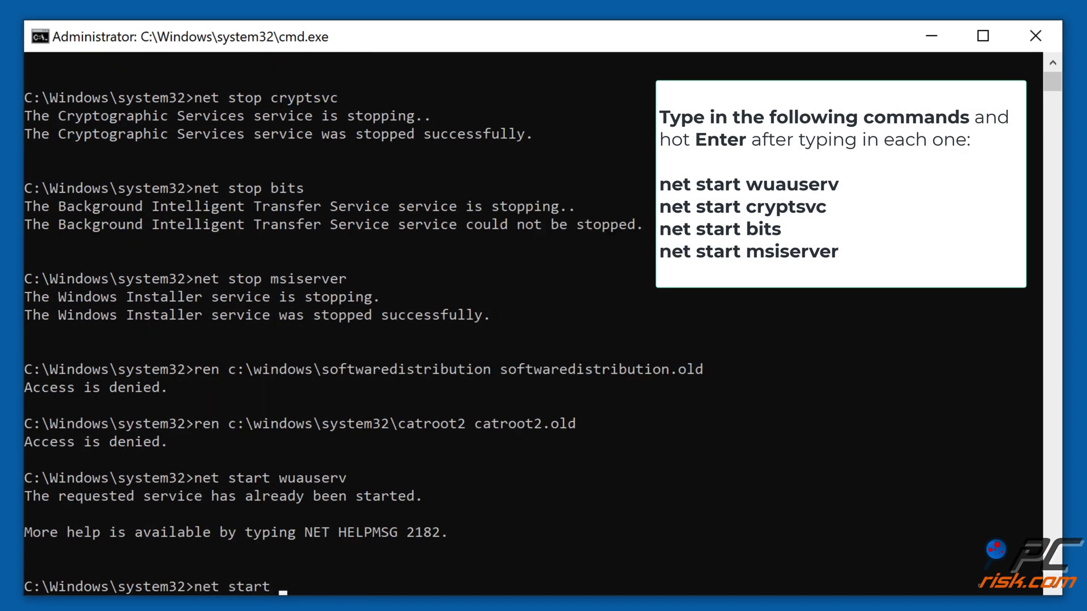
type("cryptsvc")
key("Return")
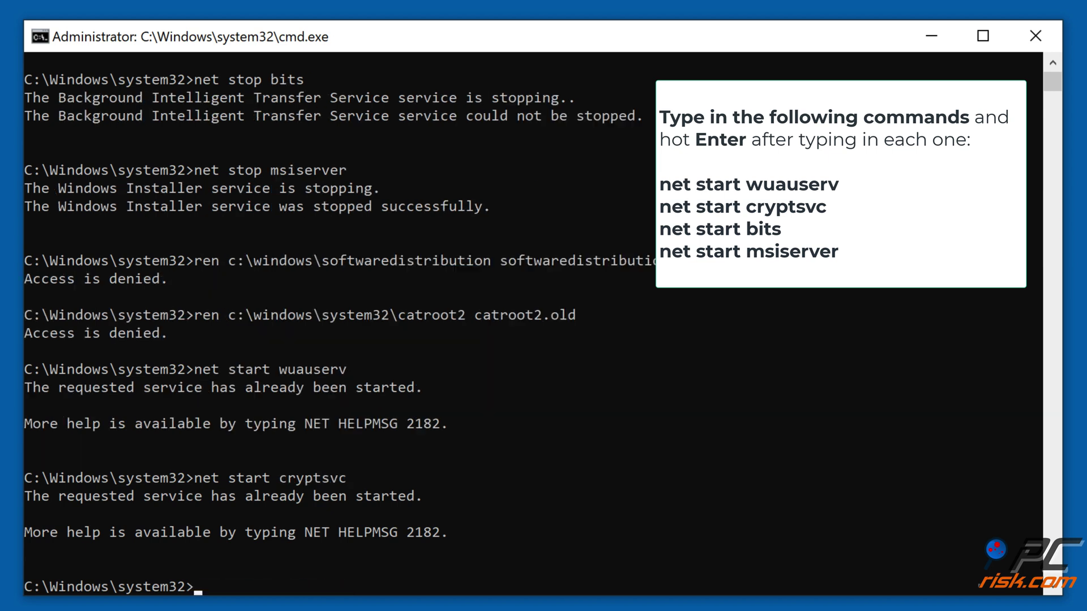
type("net start bits")
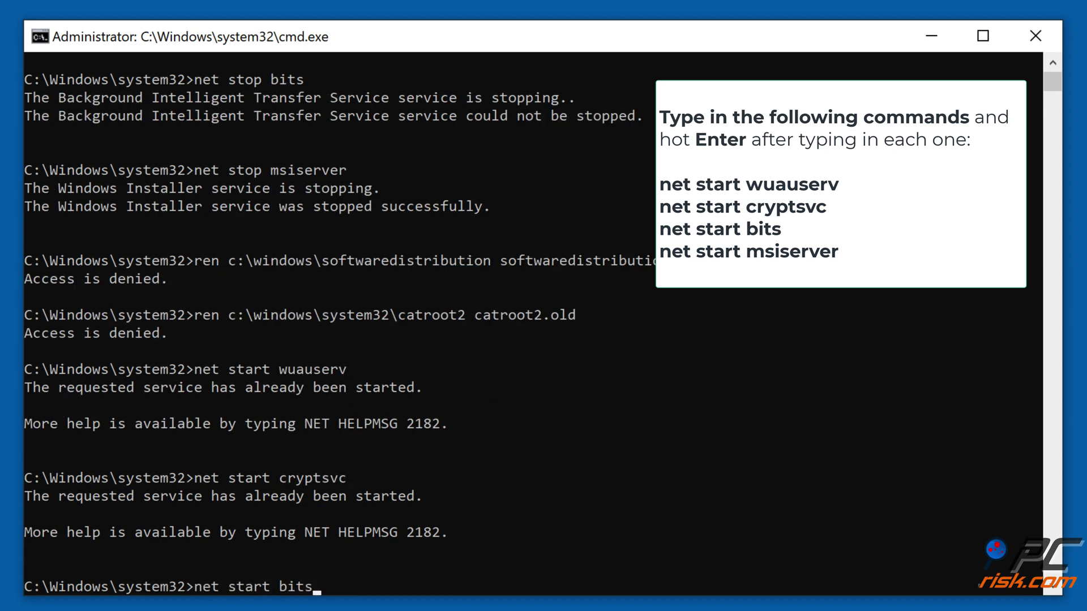
key("Return")
type("net start m")
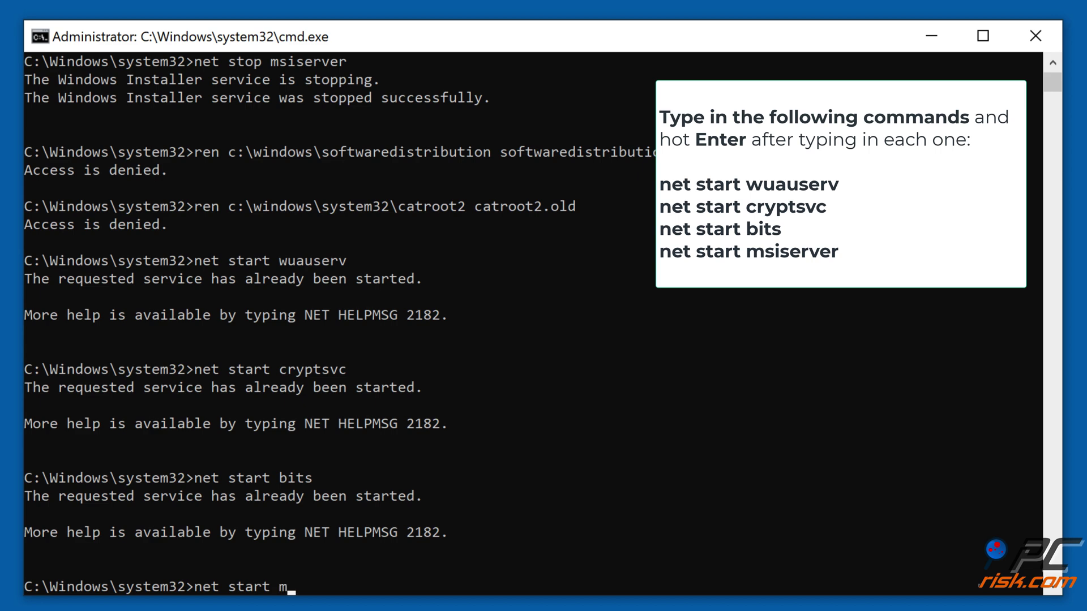
type("siserver")
key("Return")
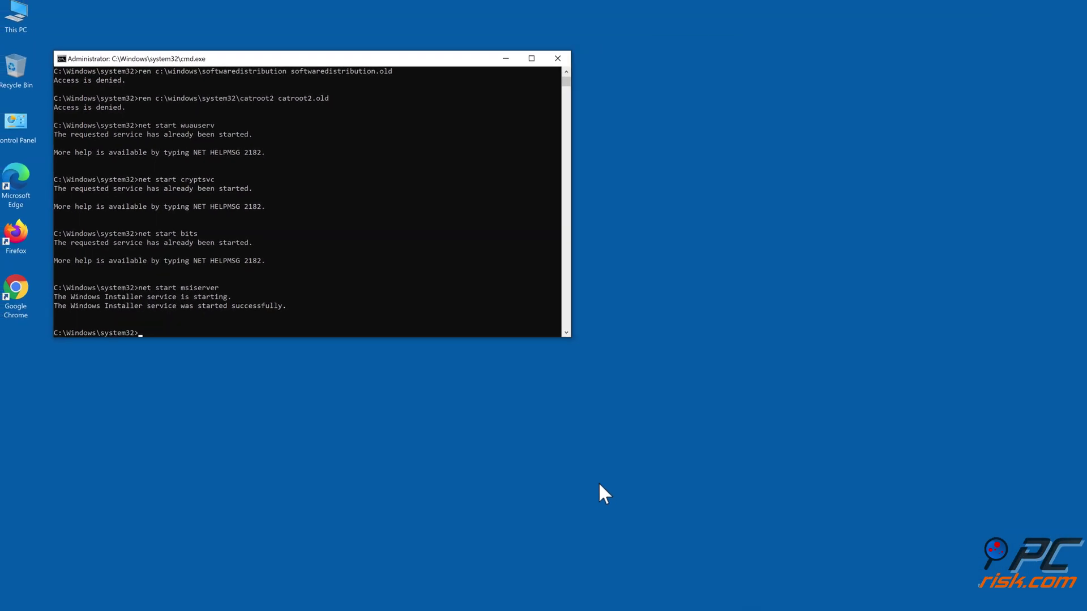
Close the Command Prompt window after the update component reset.
left_click(529, 59)
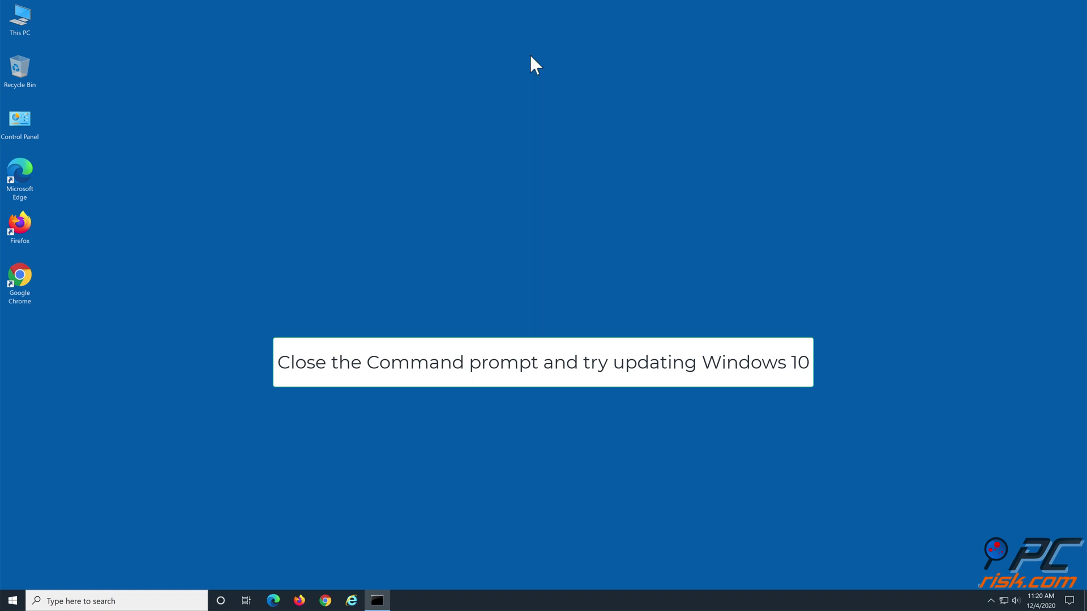